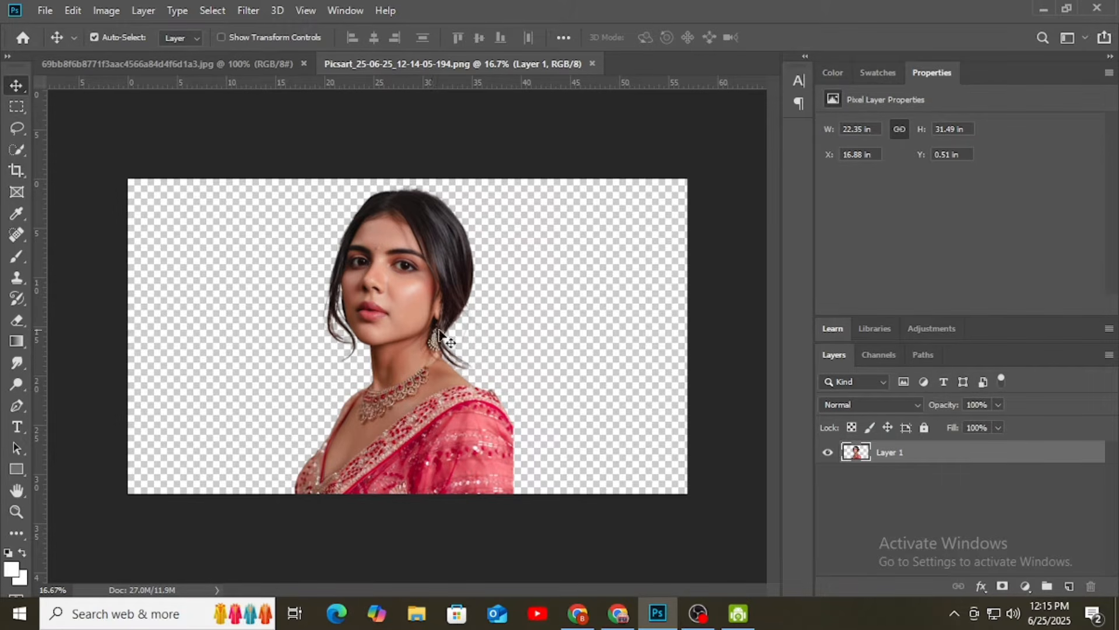
drag(428, 318, 465, 345)
key(ctrl+z)
key(ctrl+plus)
key(ctrl+plus)
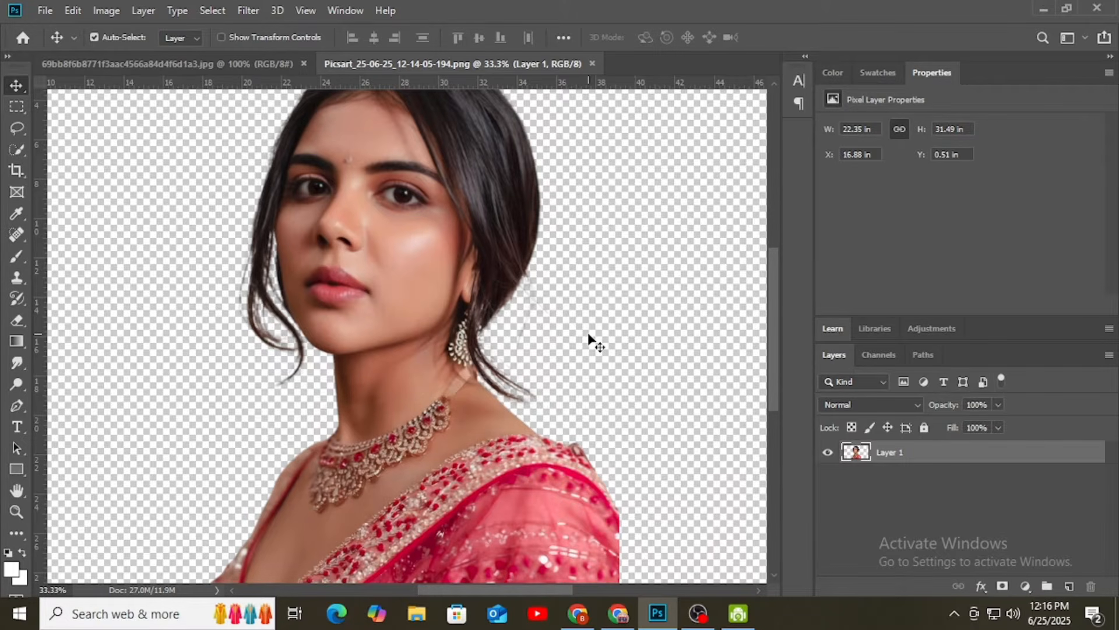
key(ctrl+minus)
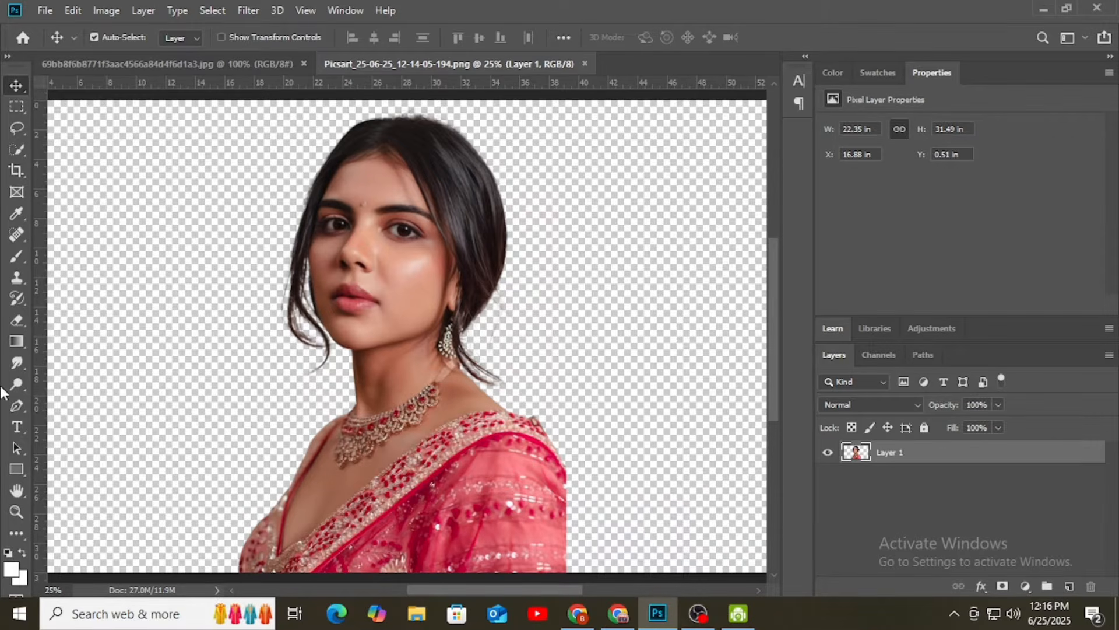
click(17, 405)
click(273, 434)
click(258, 494)
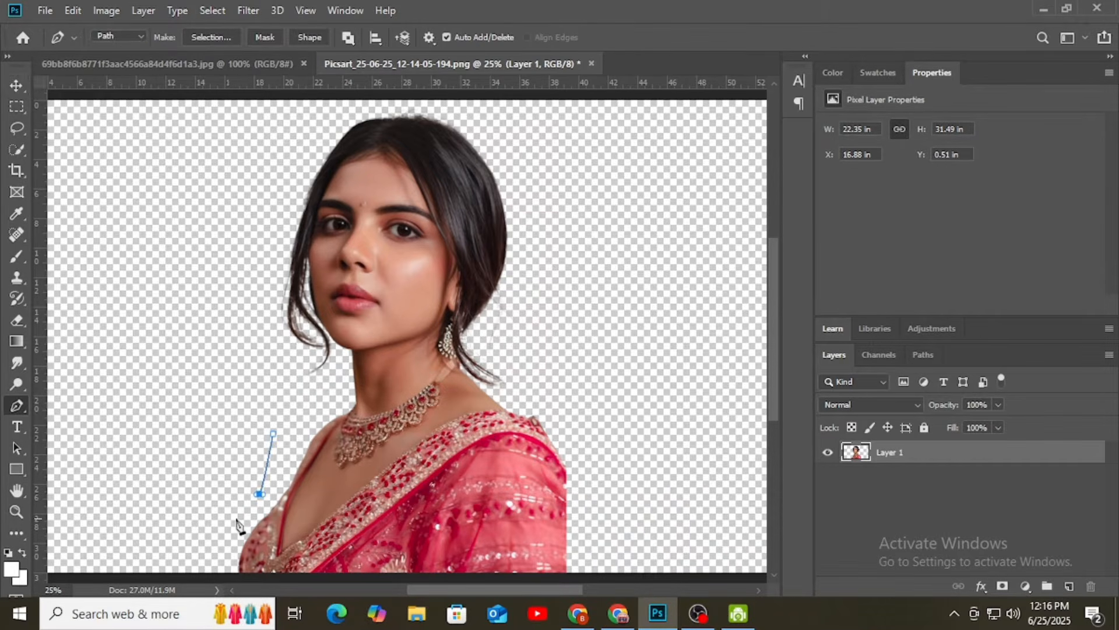
click(236, 517)
key(BackSpace)
key(BackSpace)
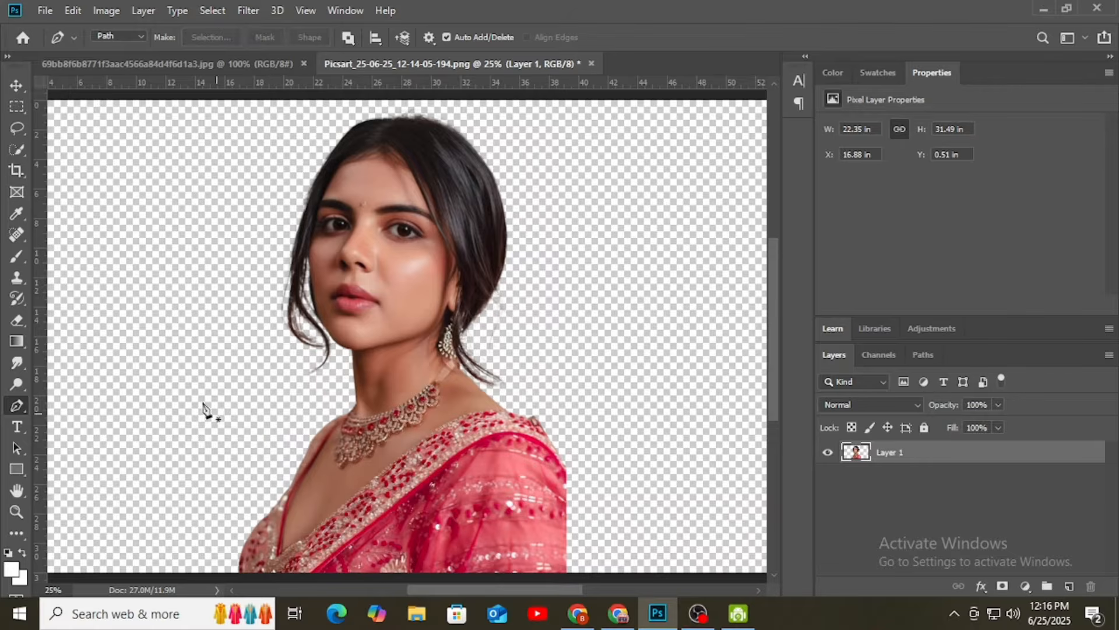
In the textured background document, convert the locked Background into an editable layer and hide it.
click(18, 84)
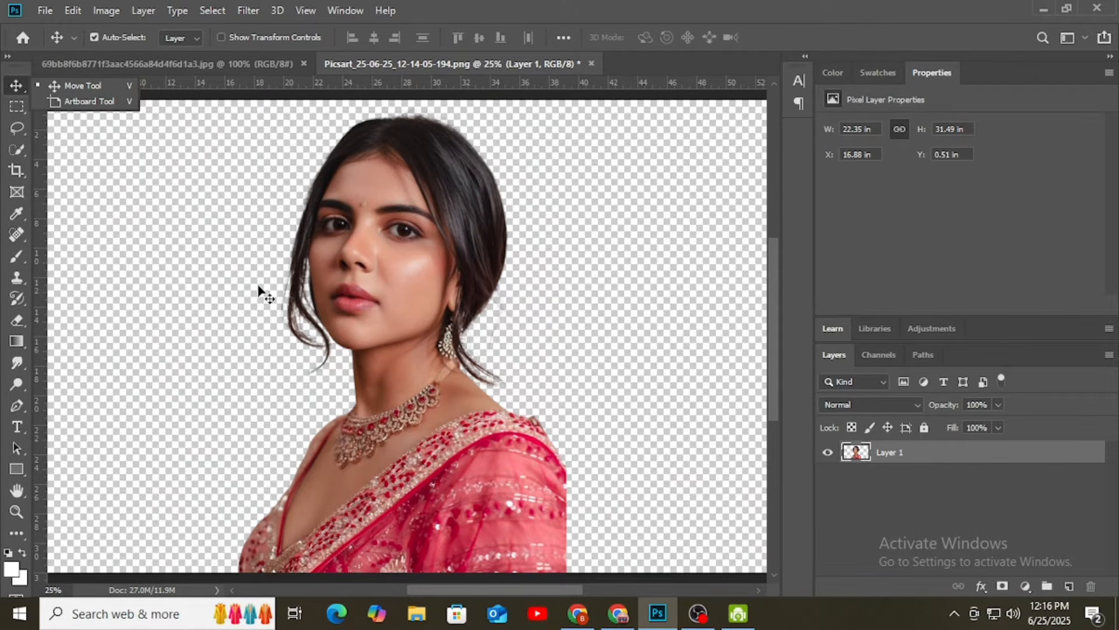
click(215, 64)
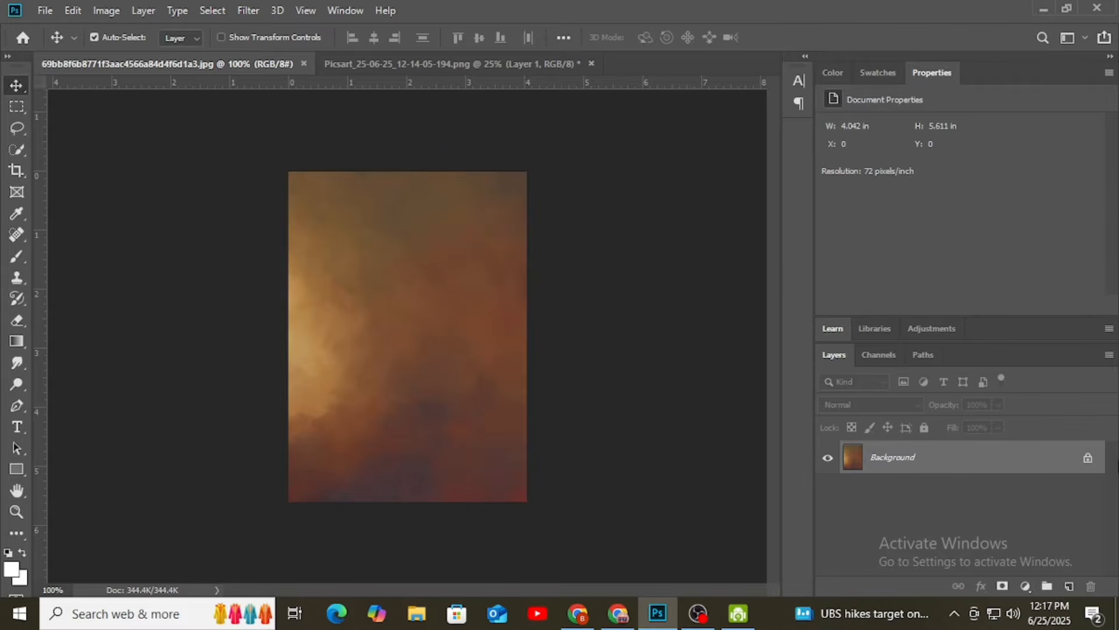
click(1088, 458)
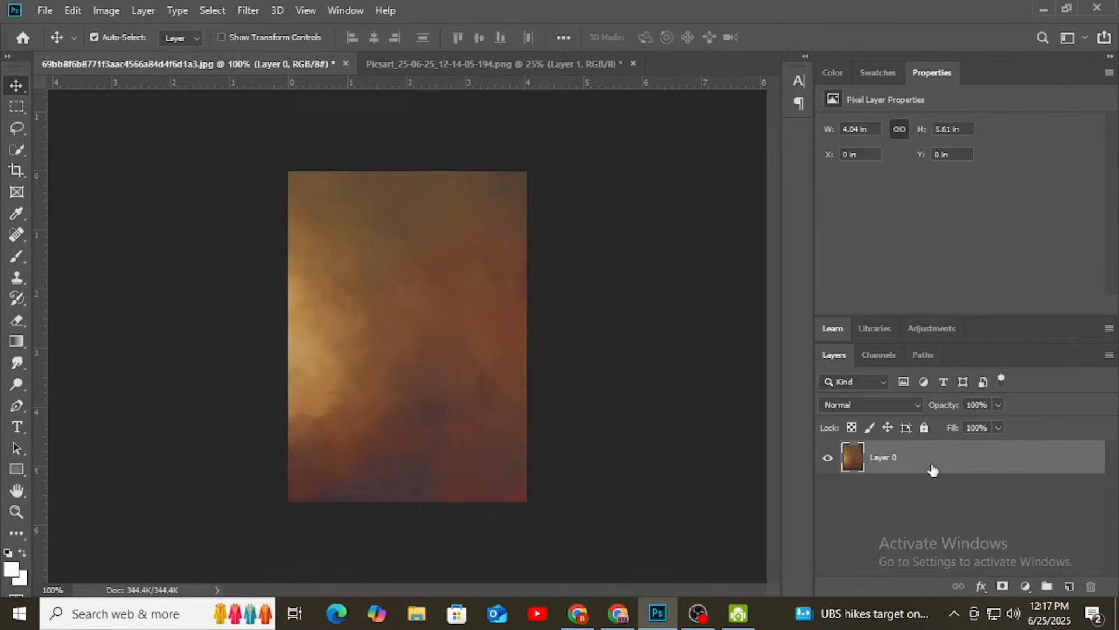
click(828, 458)
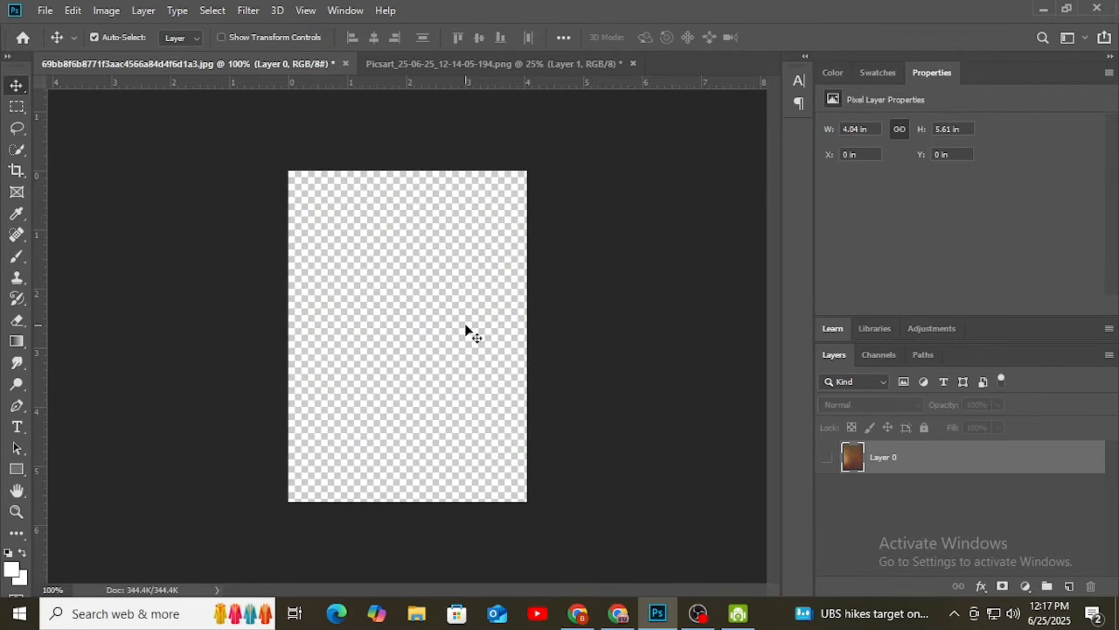
In the Picsart portrait document, shift the woman's cutout layer slightly down to about X 16.43 in, Y 2.9 in.
click(480, 62)
drag(415, 267, 417, 303)
key(ctrl+plus)
key(ctrl+plus)
key(ctrl+plus)
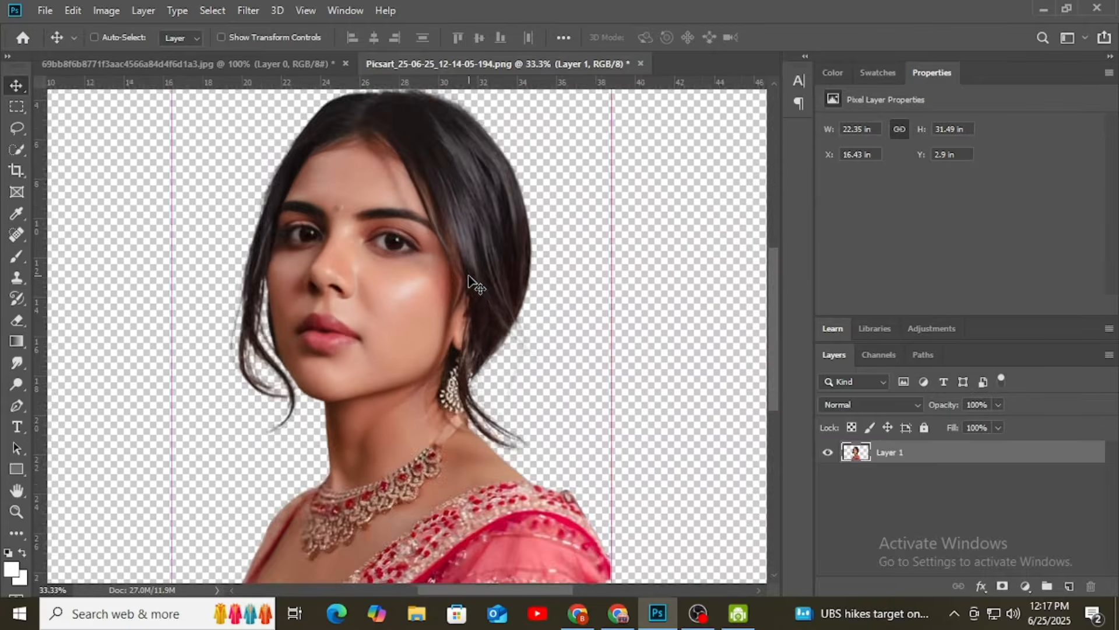
key(ctrl+plus)
key(ctrl+plus)
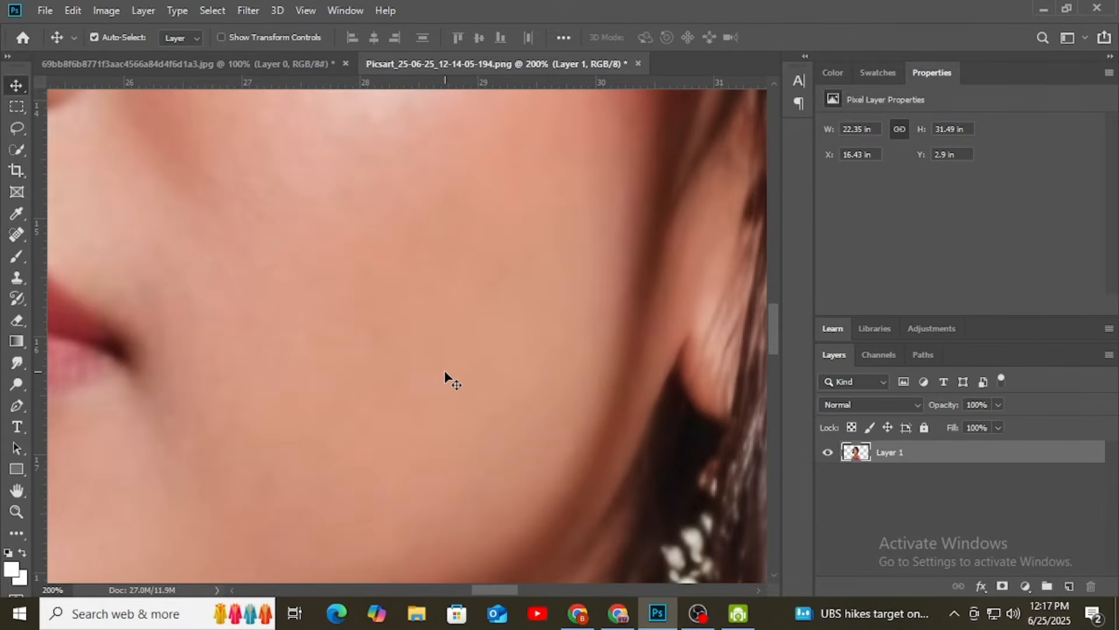
drag(417, 310, 550, 477)
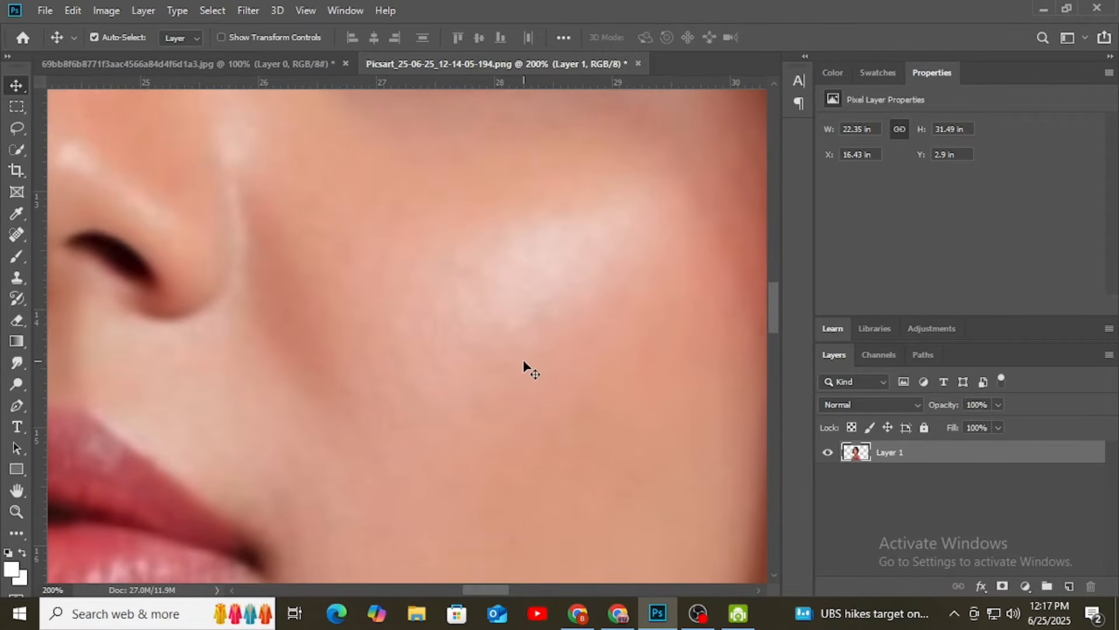
Resample the portrait image to a resolution of 500 pixels/inch.
click(143, 11)
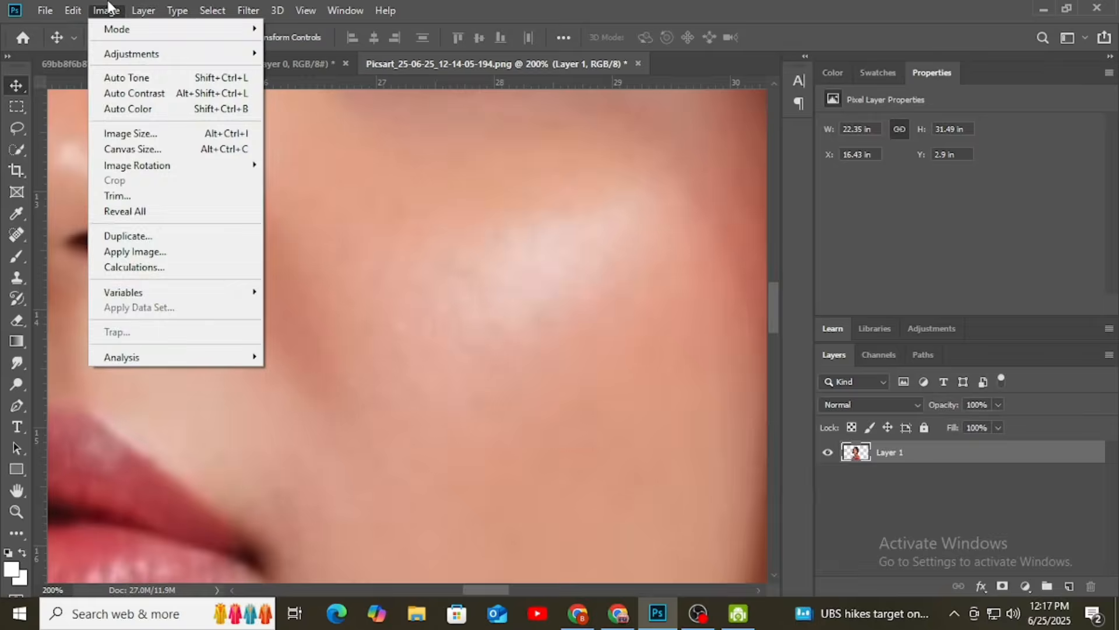
click(107, 10)
click(107, 10)
click(146, 133)
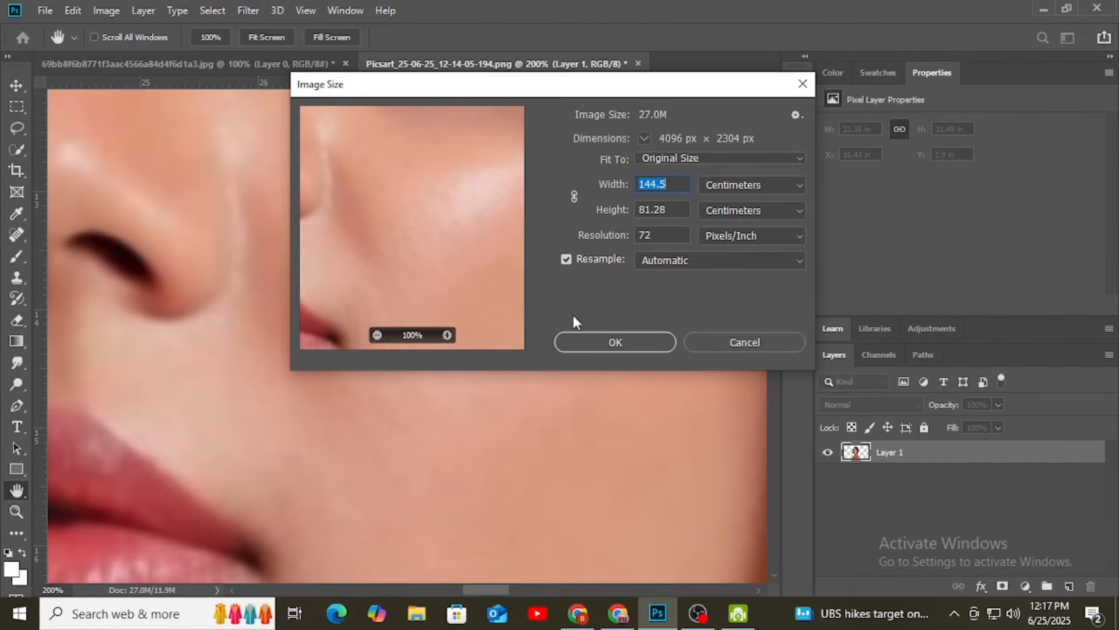
drag(443, 278, 445, 256)
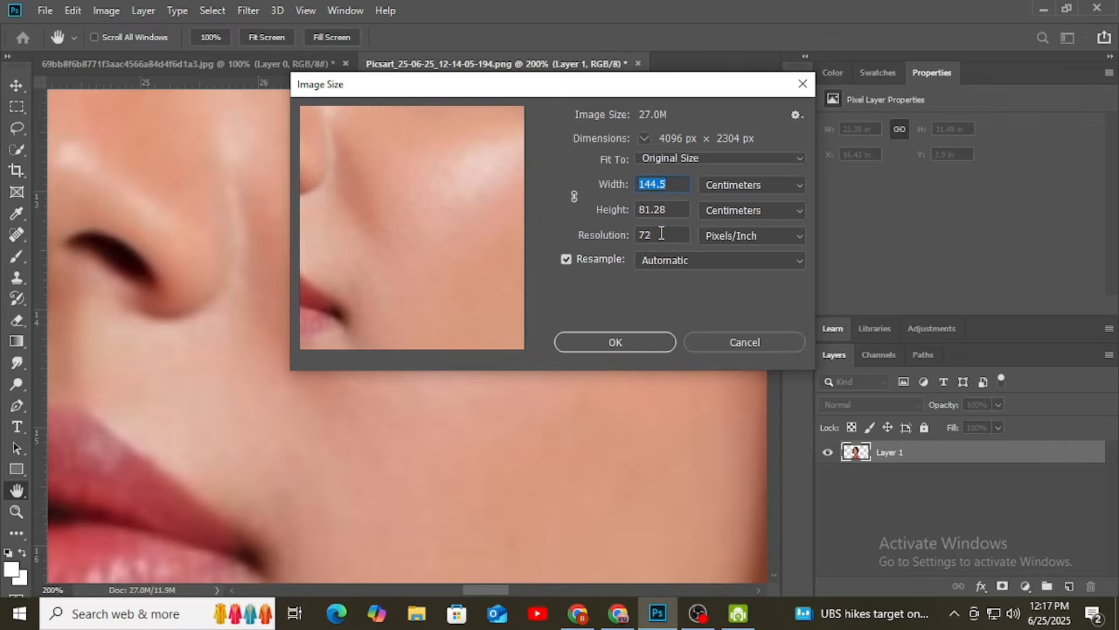
click(661, 233)
key(BackSpace)
key(BackSpace)
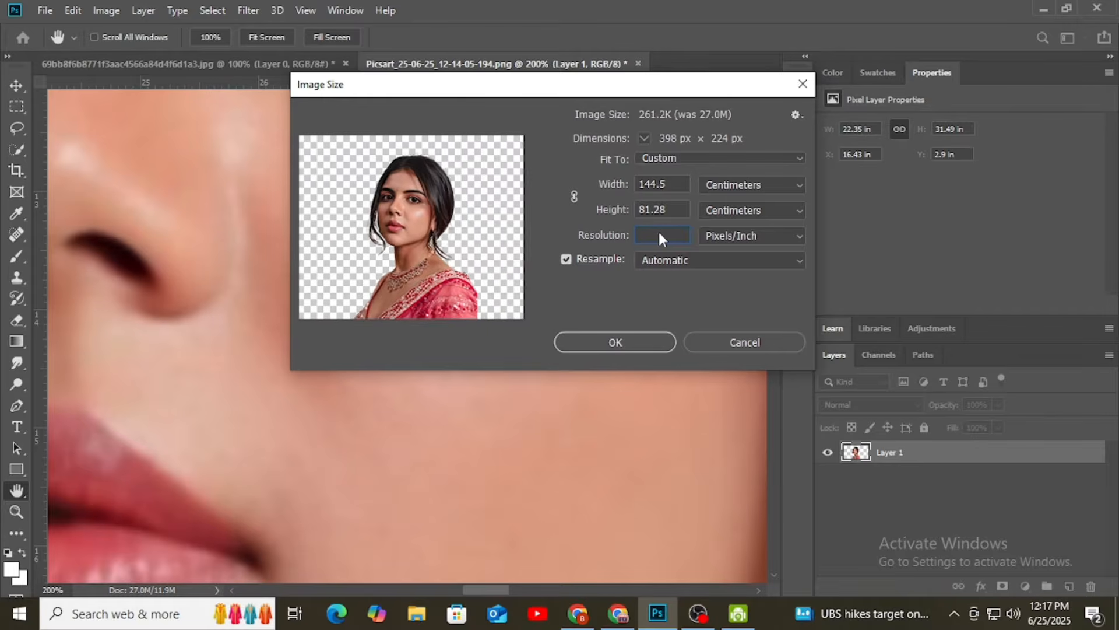
text(500)
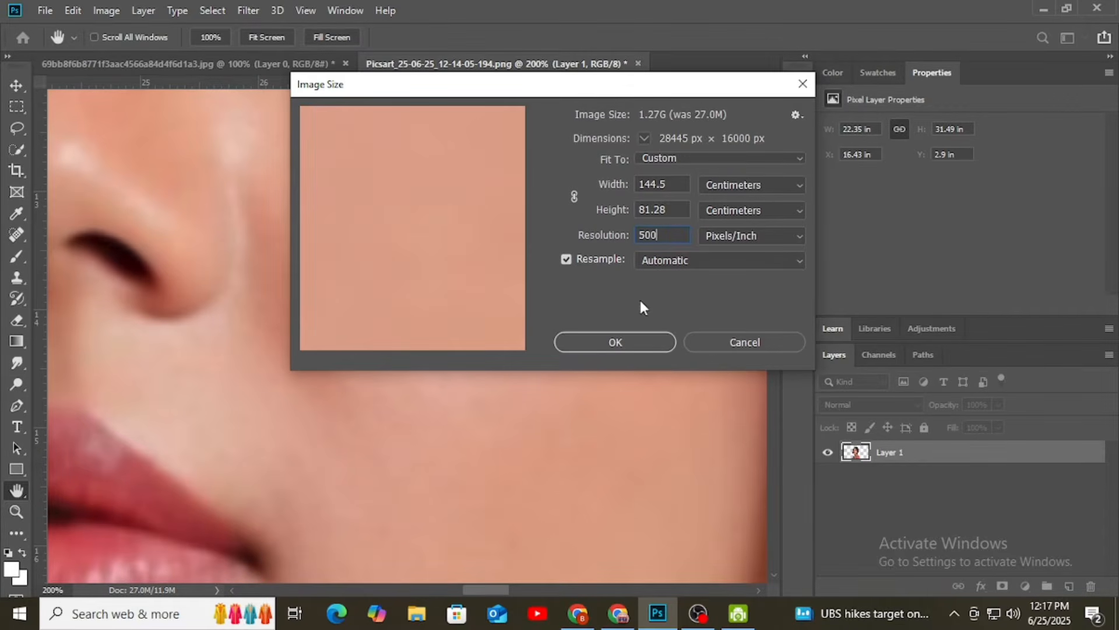
click(631, 337)
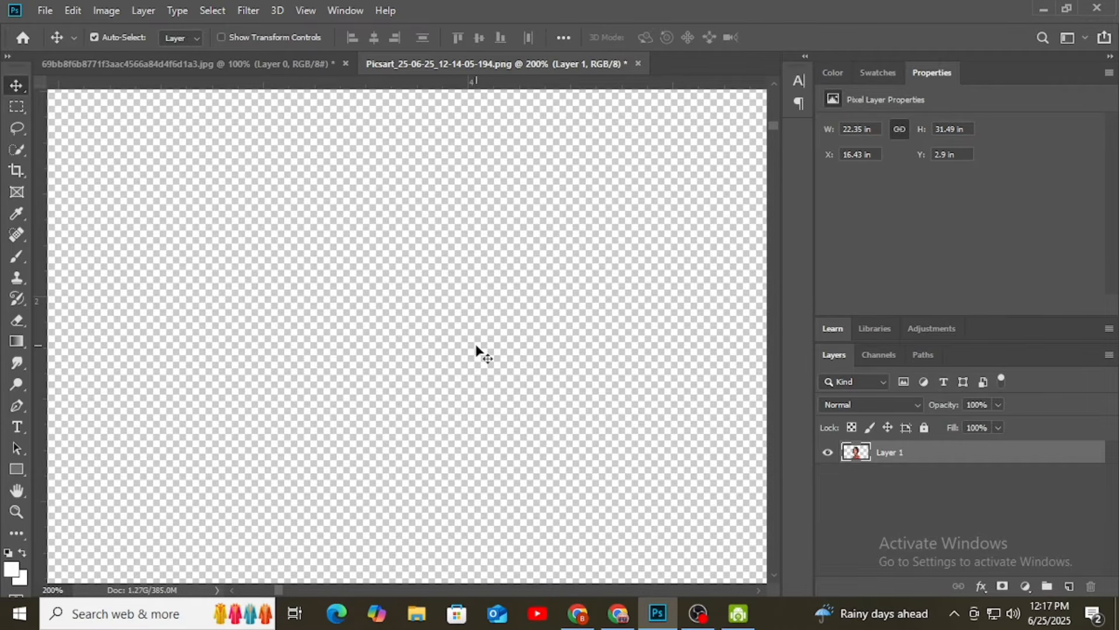
Copy the woman's cutout from the portrait document into the textured background document as a new layer above the hidden one.
key(ctrl+minus)
key(ctrl+minus)
key(ctrl+minus)
key(ctrl+minus)
key(ctrl+minus)
key(ctrl+minus)
key(ctrl+minus)
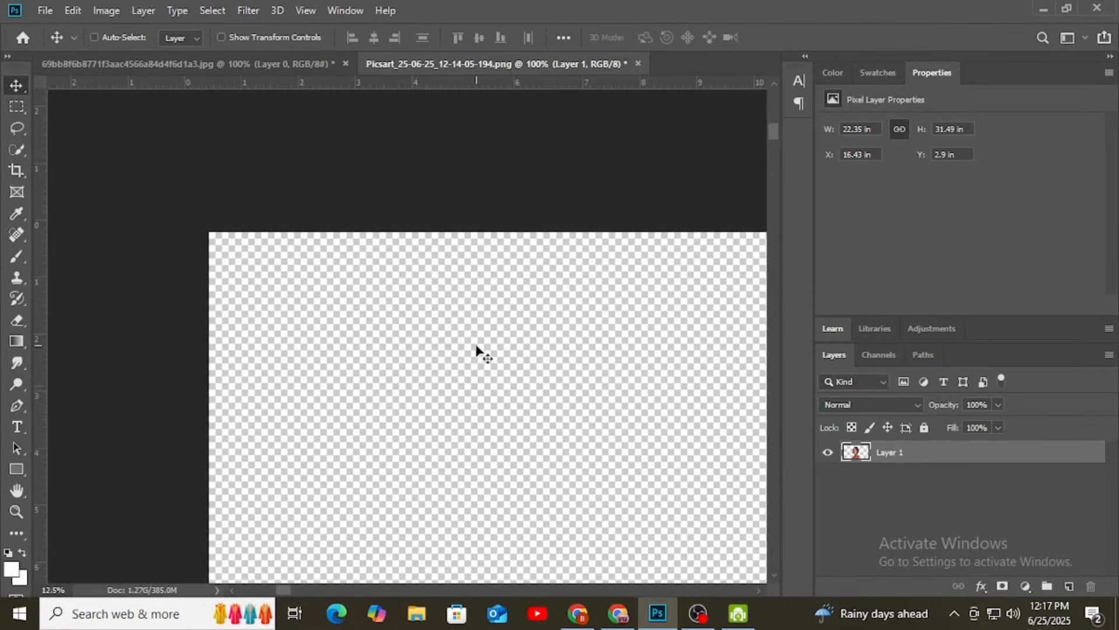
key(ctrl+minus)
drag(470, 335, 344, 213)
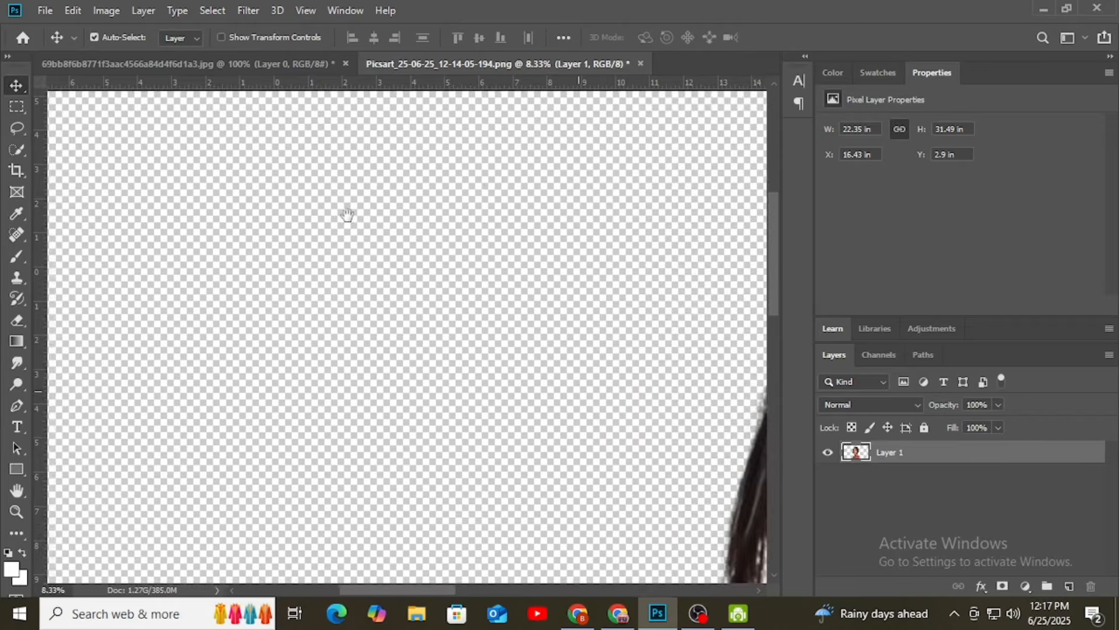
drag(752, 291, 586, 277)
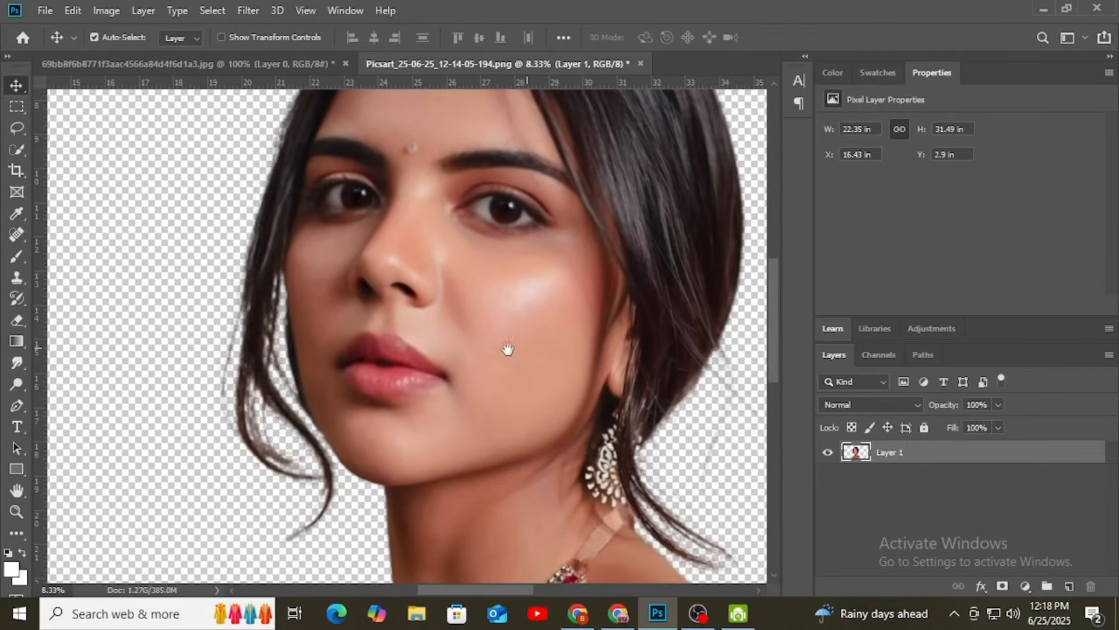
mouse_move(459, 303)
mouse_down()
mouse_move(455, 382)
mouse_move(467, 342)
mouse_move(153, 8)
mouse_move(453, 322)
mouse_up()
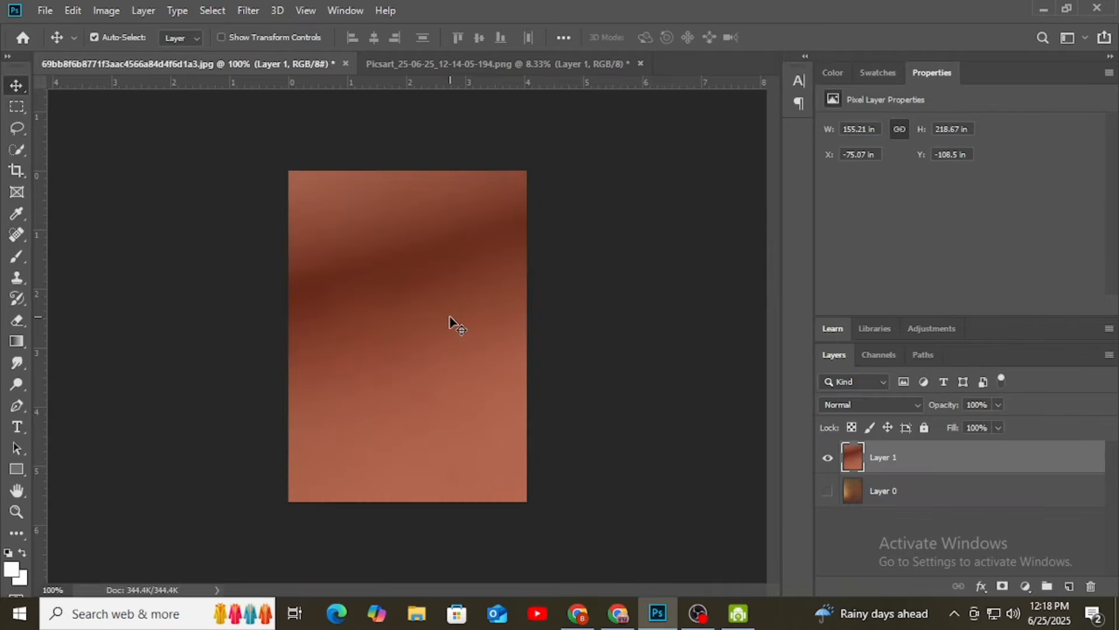
Free-transform the oversized portrait layer, scaling it down proportionally to about 9.09%.
key(ctrl+minus)
key(ctrl+minus)
key(ctrl+minus)
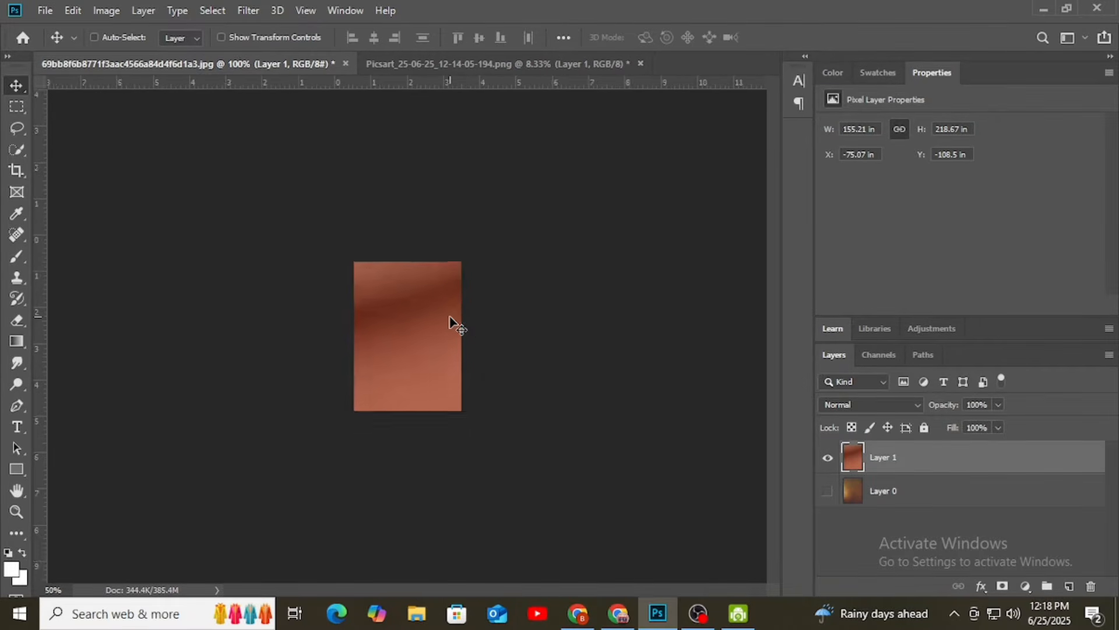
key(ctrl+plus)
key(ctrl+t)
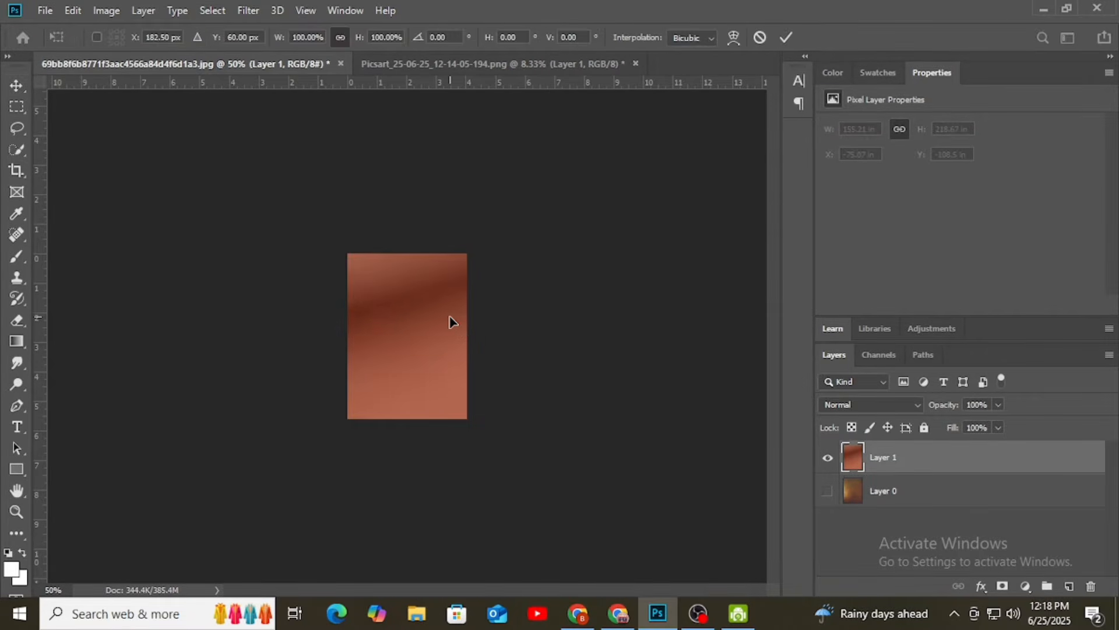
key(ctrl+minus)
key(ctrl+minus)
key(ctrl+minus)
key(ctrl+minus)
key(ctrl+minus)
key(ctrl+minus)
key(ctrl+minus)
key(ctrl+minus)
key(ctrl+minus)
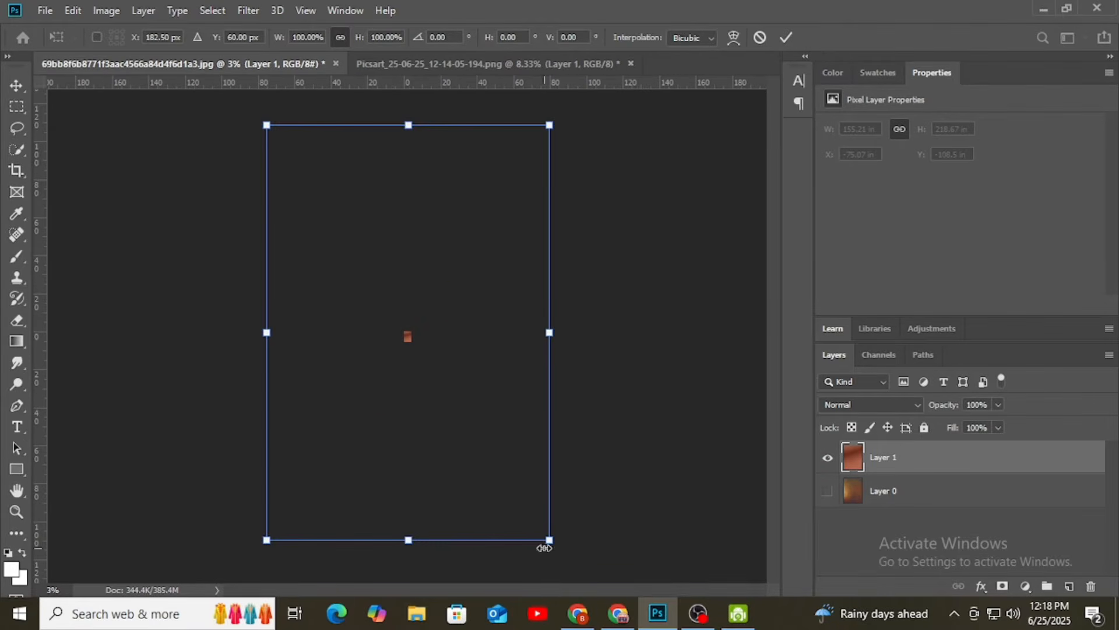
drag(547, 541, 408, 340)
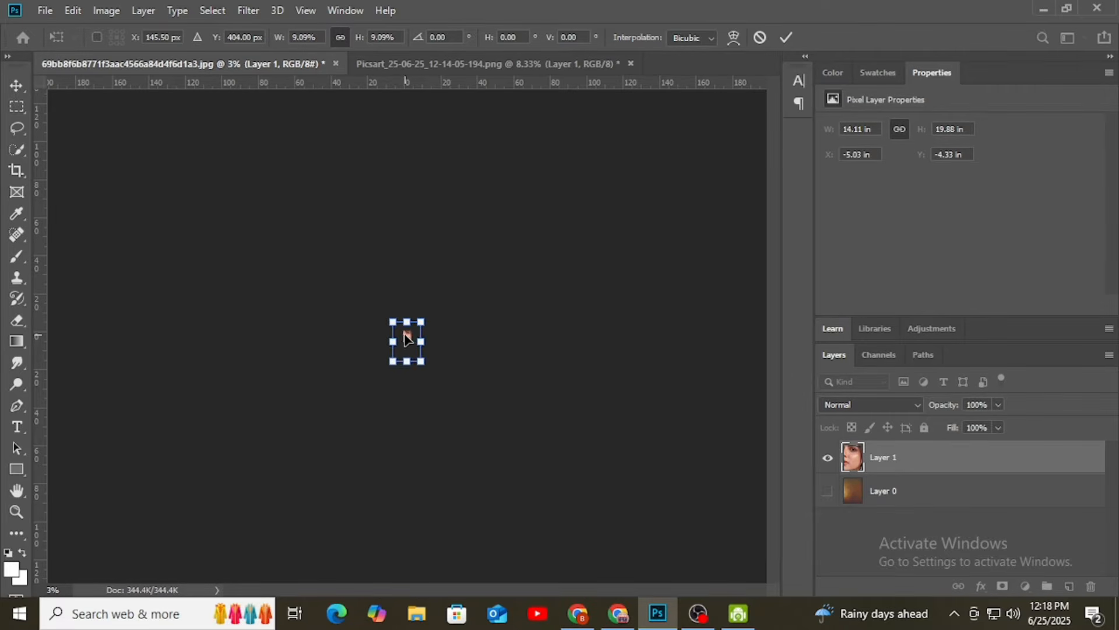
Scale the portrait down further to about 1.94%, fit it against the canvas's bottom and right edges, and apply the transform.
key(ctrl+plus)
key(ctrl+plus)
key(ctrl+plus)
key(ctrl+plus)
key(ctrl+plus)
key(ctrl+plus)
key(ctrl+plus)
key(ctrl+plus)
key(ctrl+plus)
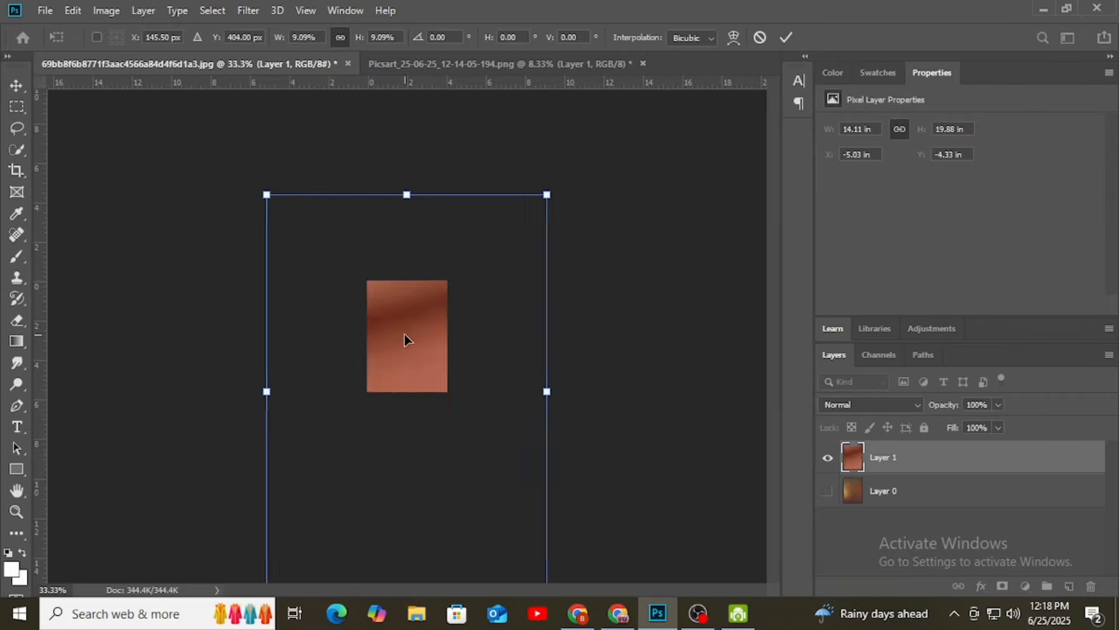
drag(415, 123, 416, 360)
drag(415, 412, 421, 351)
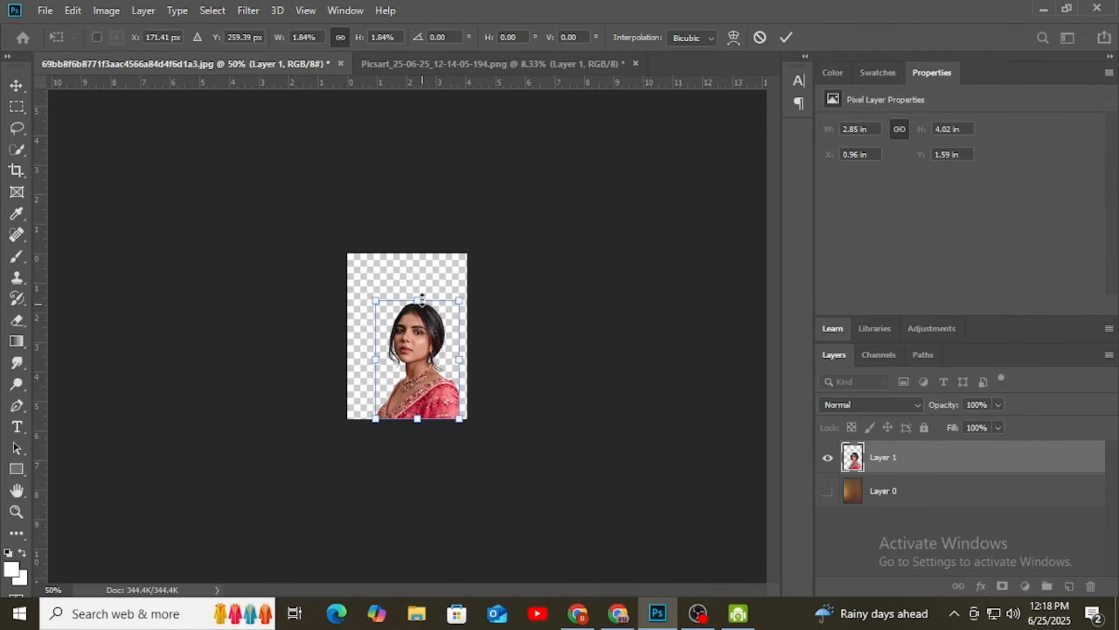
drag(422, 305, 422, 299)
key(shift+Right)
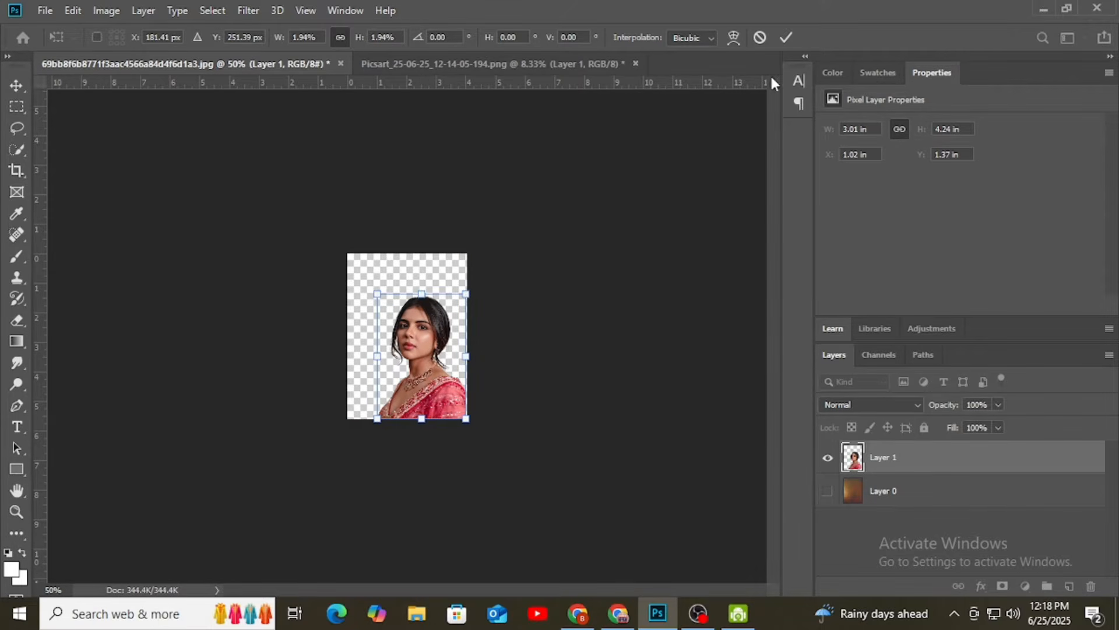
click(785, 38)
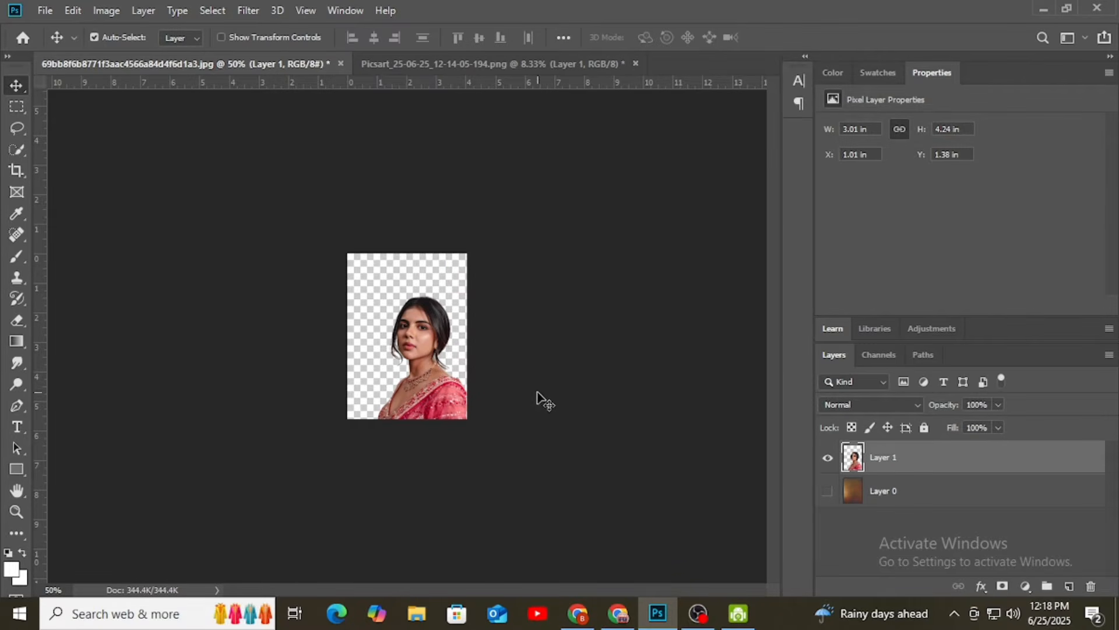
Examine the placed portrait's face and hair up close to check the image quality.
key(ctrl+plus)
key(ctrl+plus)
key(ctrl+plus)
key(ctrl+plus)
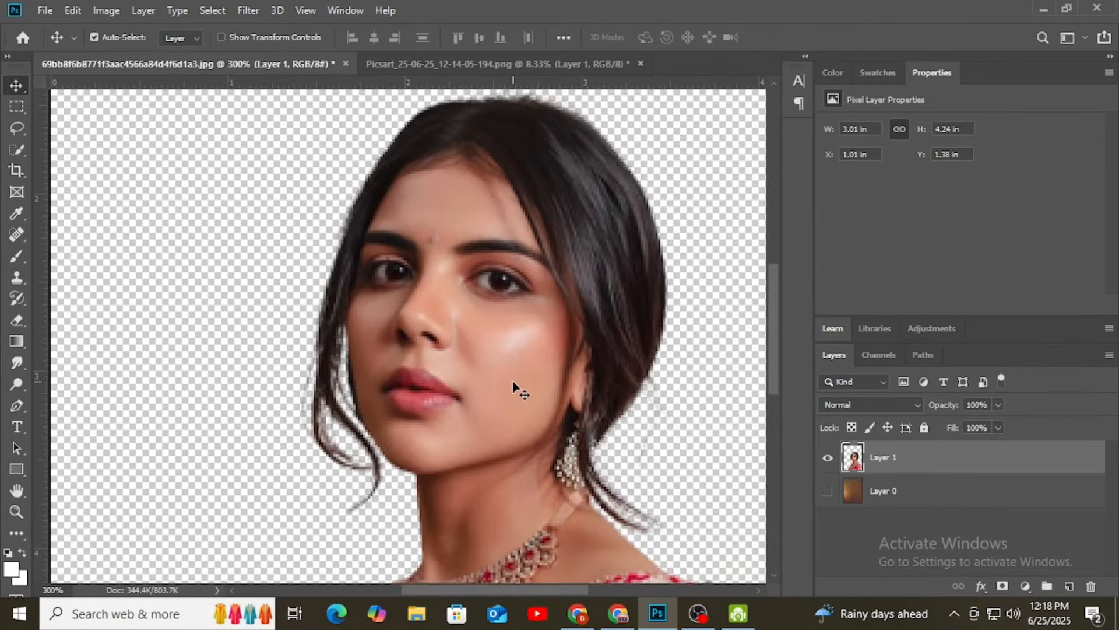
key(ctrl+plus)
key(ctrl+plus)
key(ctrl+plus)
key(ctrl+plus)
key(ctrl+plus)
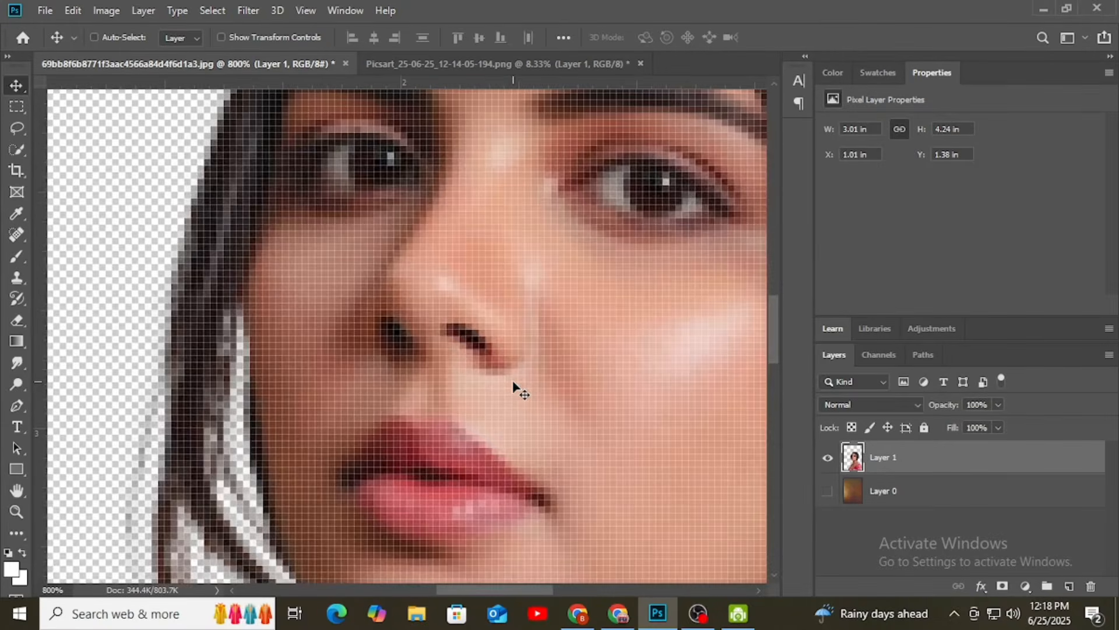
key(ctrl+minus)
key(ctrl+minus)
key(ctrl+minus)
key(ctrl+minus)
key(ctrl+minus)
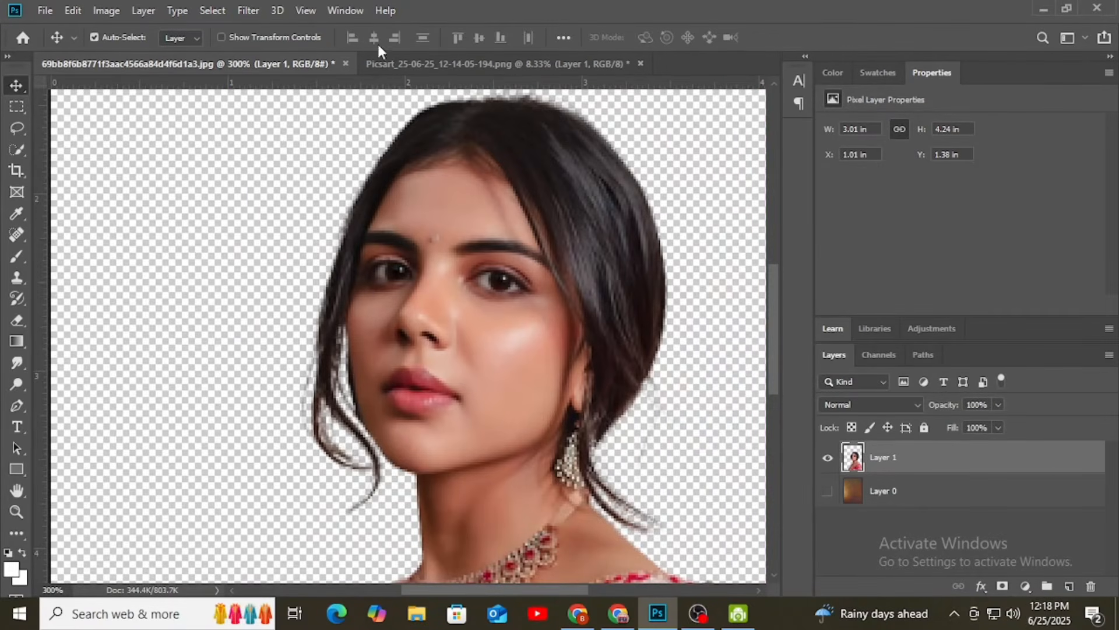
Turn off the Extras display and check the sari's lower and right edges against the canvas border.
click(318, 7)
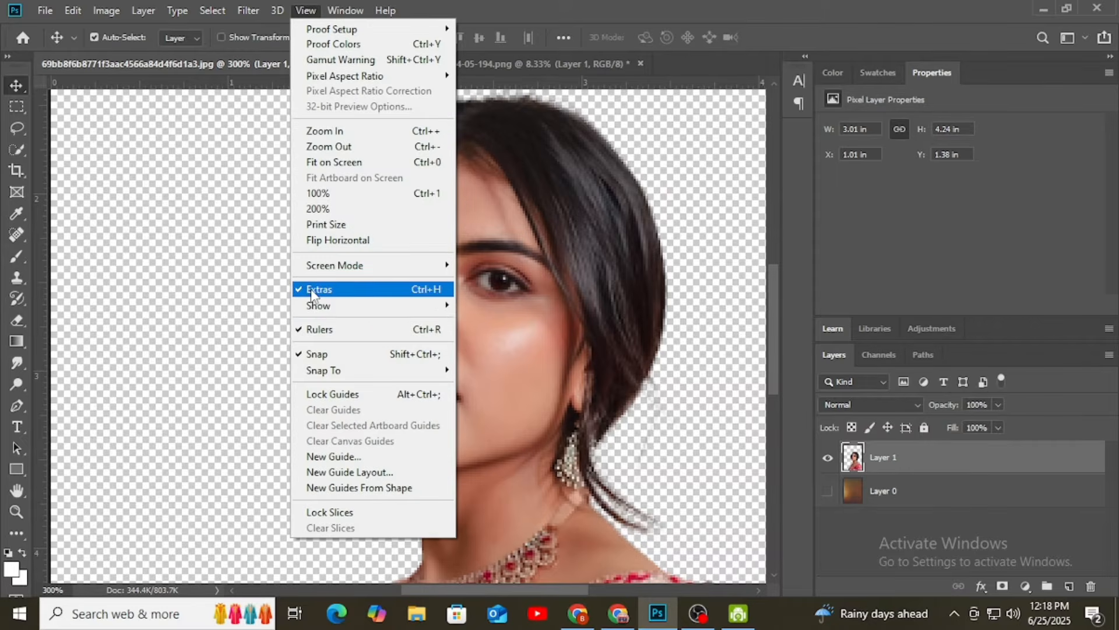
click(327, 287)
key(ctrl+plus)
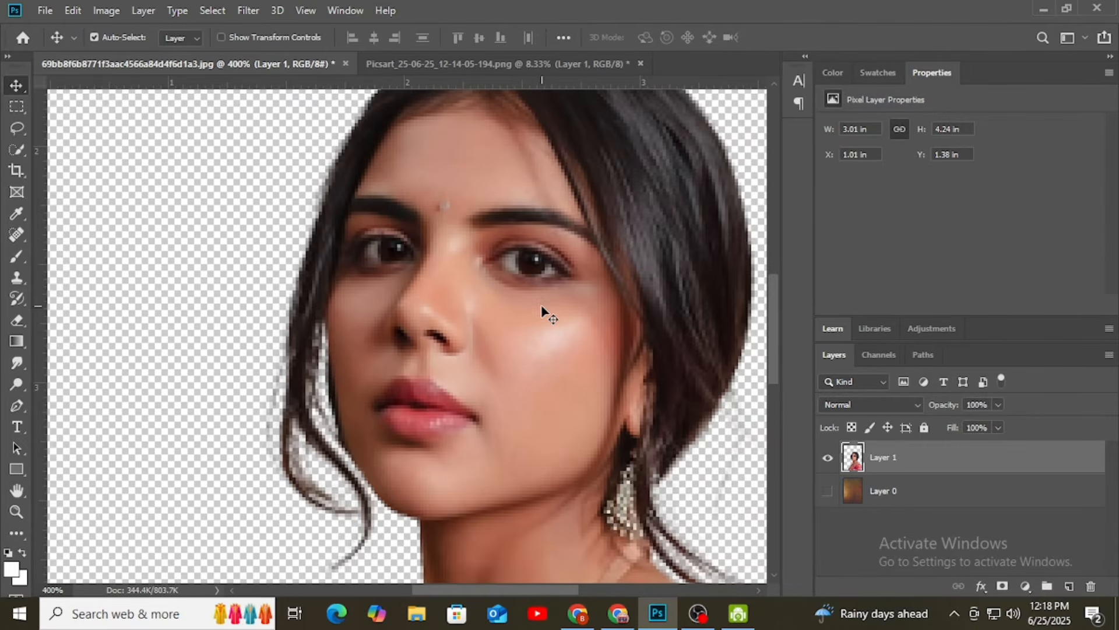
drag(542, 311, 455, 117)
scroll(539, 204, down, 5)
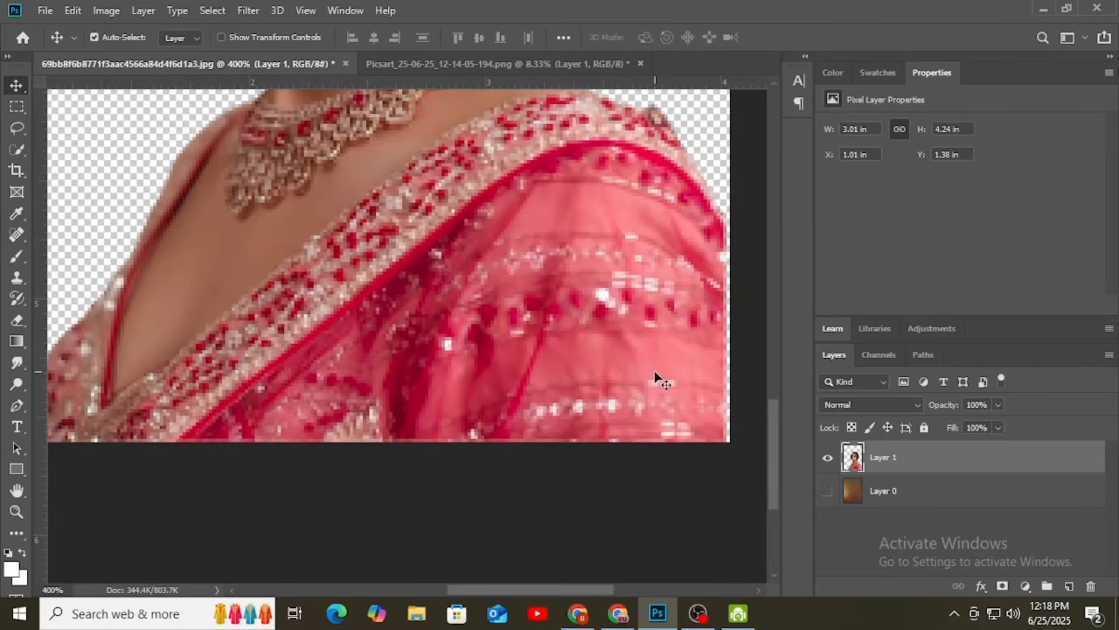
Nudge the portrait to about X 1.06 in, Y 1.42 in so the sari covers the canvas's right and bottom edges.
drag(654, 371, 663, 379)
scroll(531, 314, up, 8)
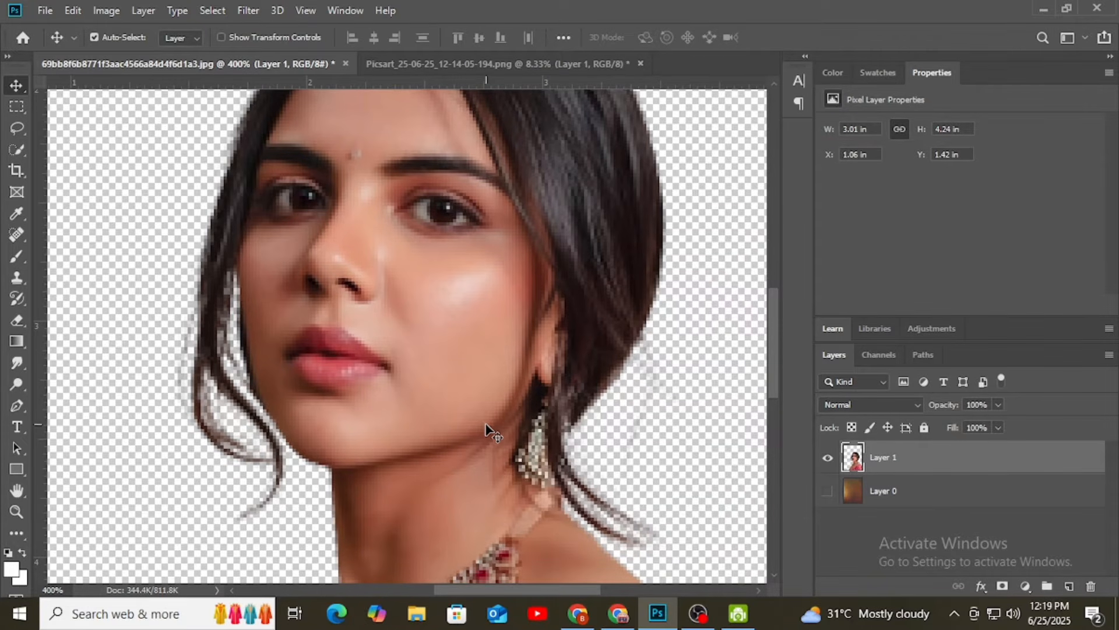
Choose the Smudge Tool for retouching the skin on the woman's larger visible cheek.
right_click(22, 365)
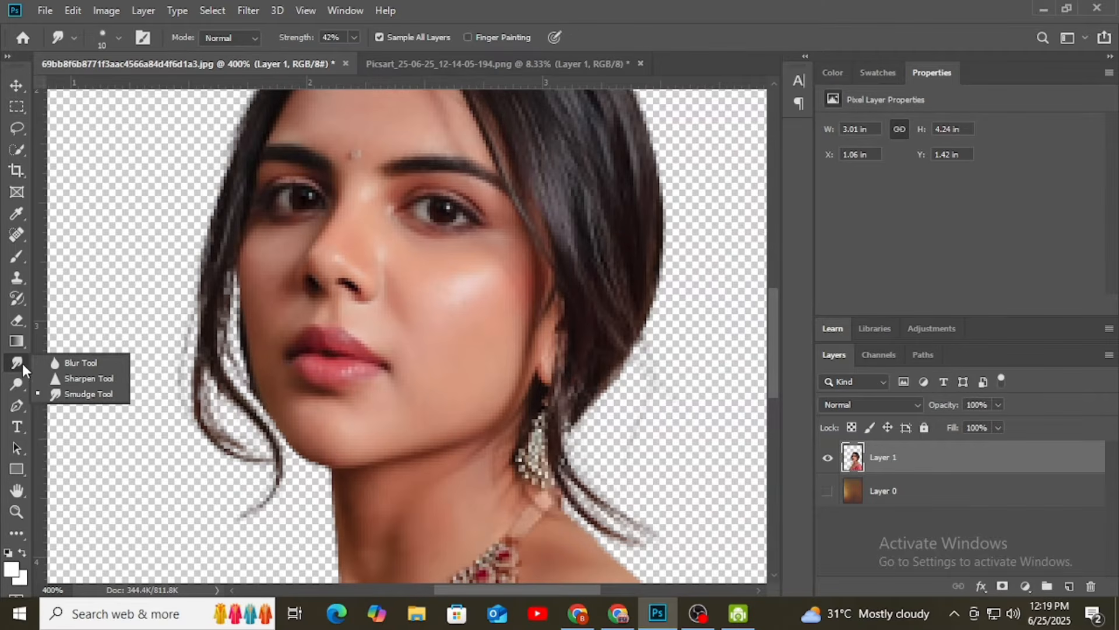
click(61, 397)
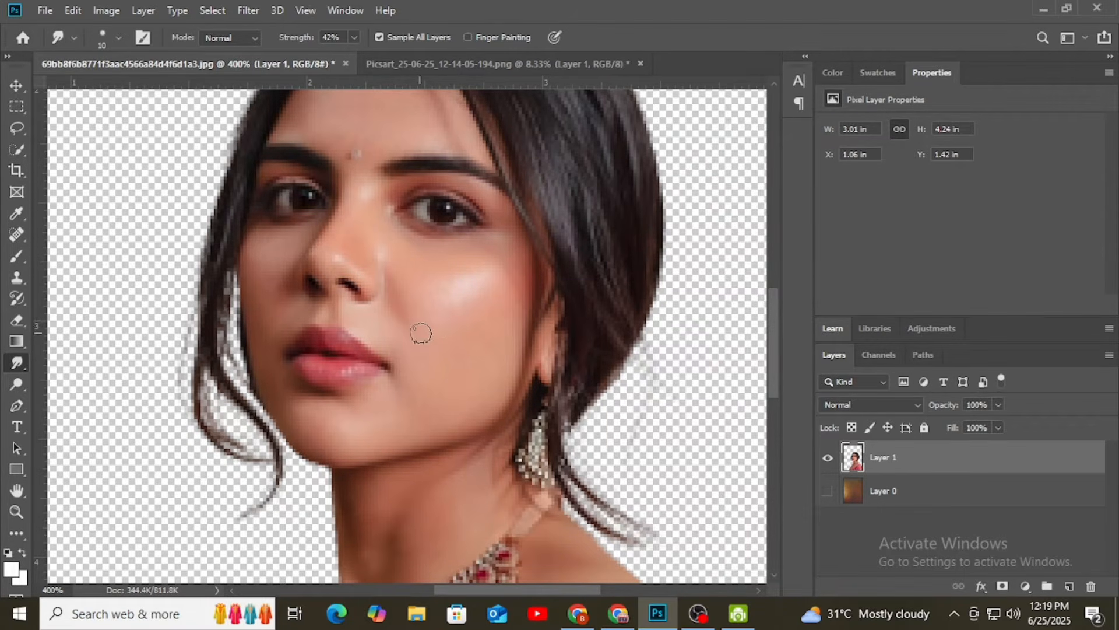
scroll(420, 337, up, 3)
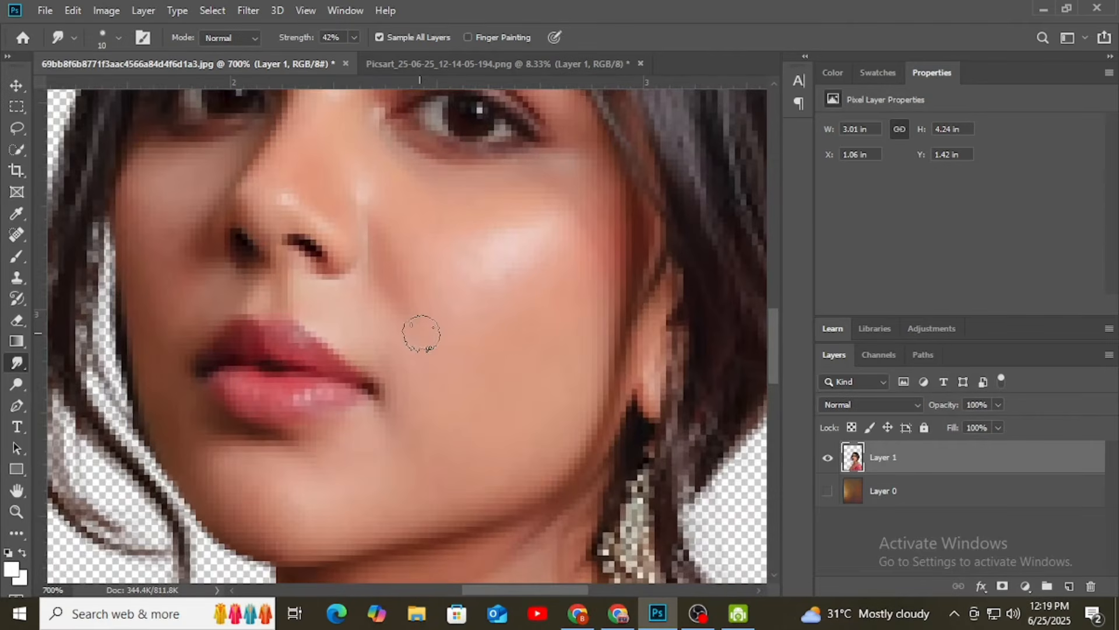
drag(412, 312, 397, 370)
drag(495, 274, 457, 356)
drag(475, 441, 474, 313)
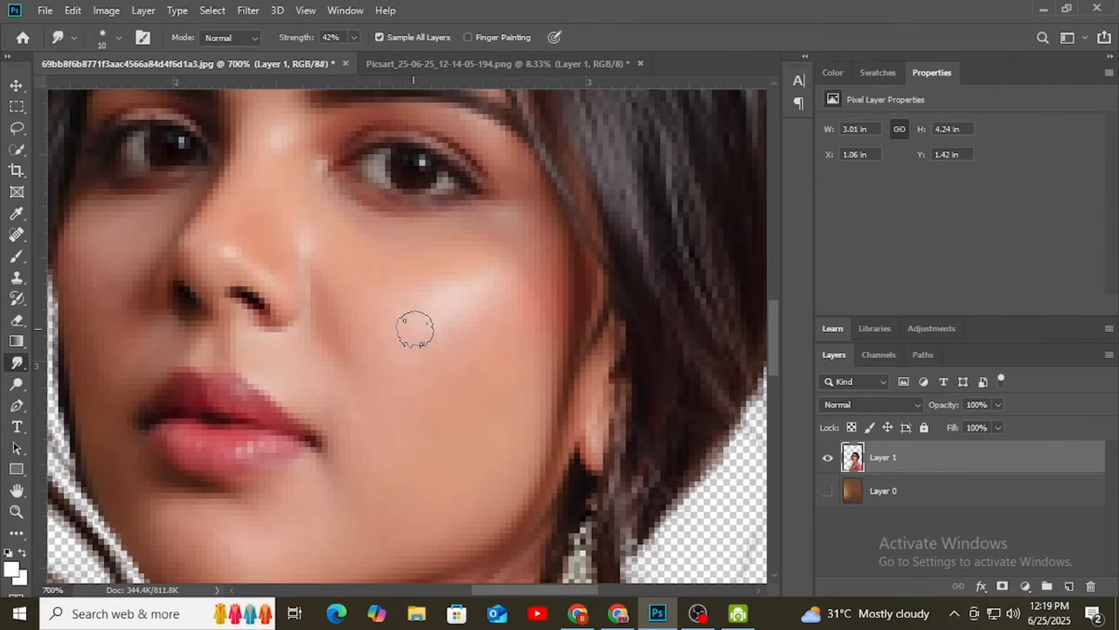
Delete the Digital-Painting-All-Brush (1) group from the brush presets.
click(141, 39)
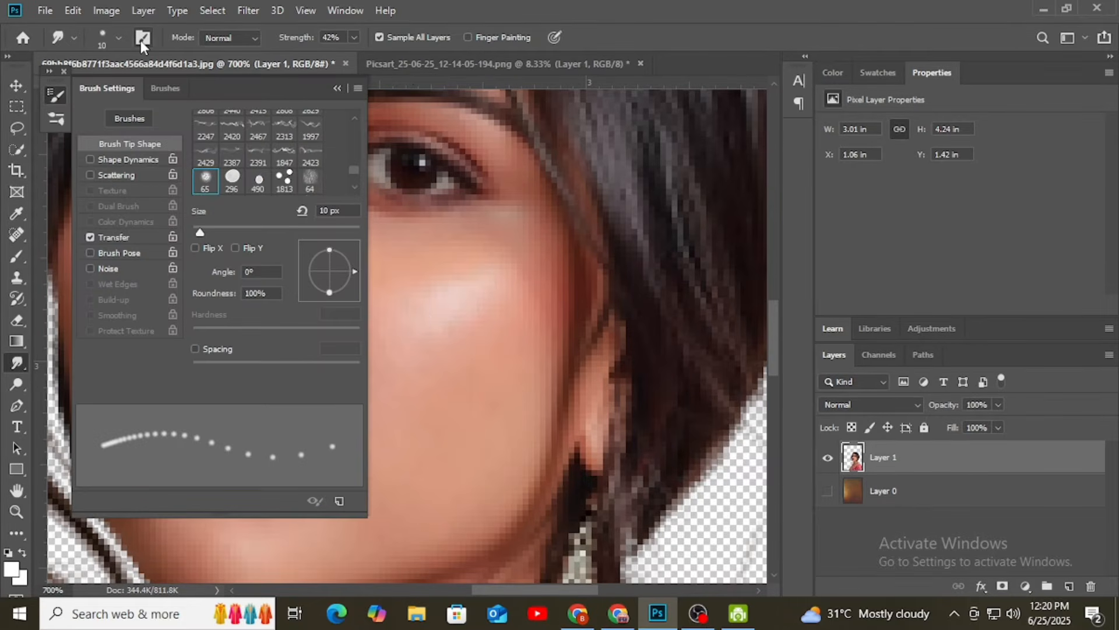
click(162, 88)
click(82, 326)
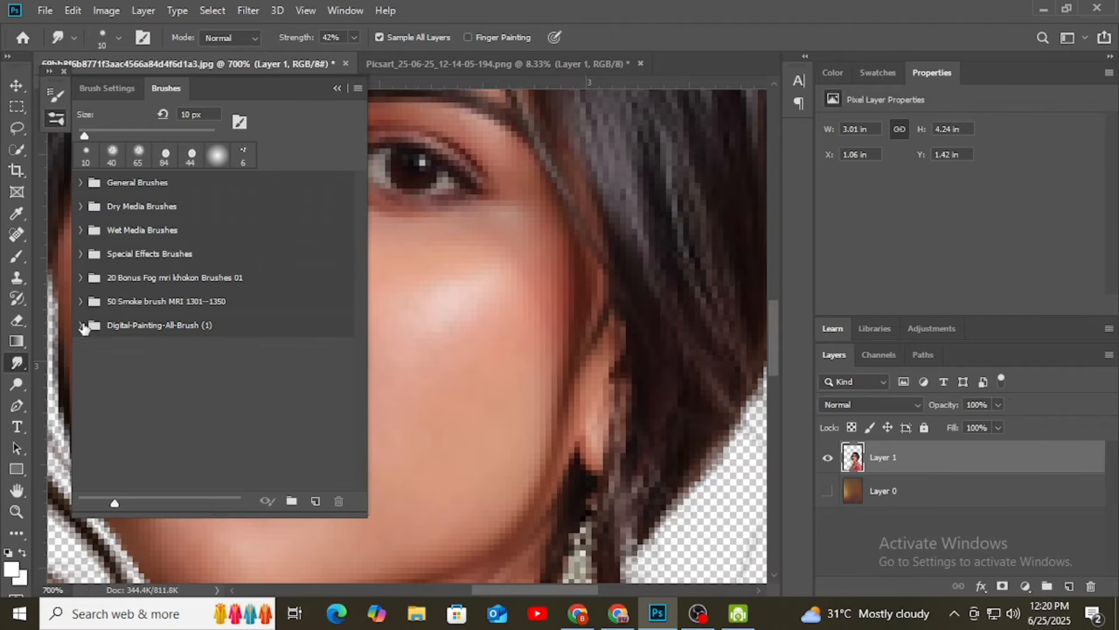
right_click(154, 324)
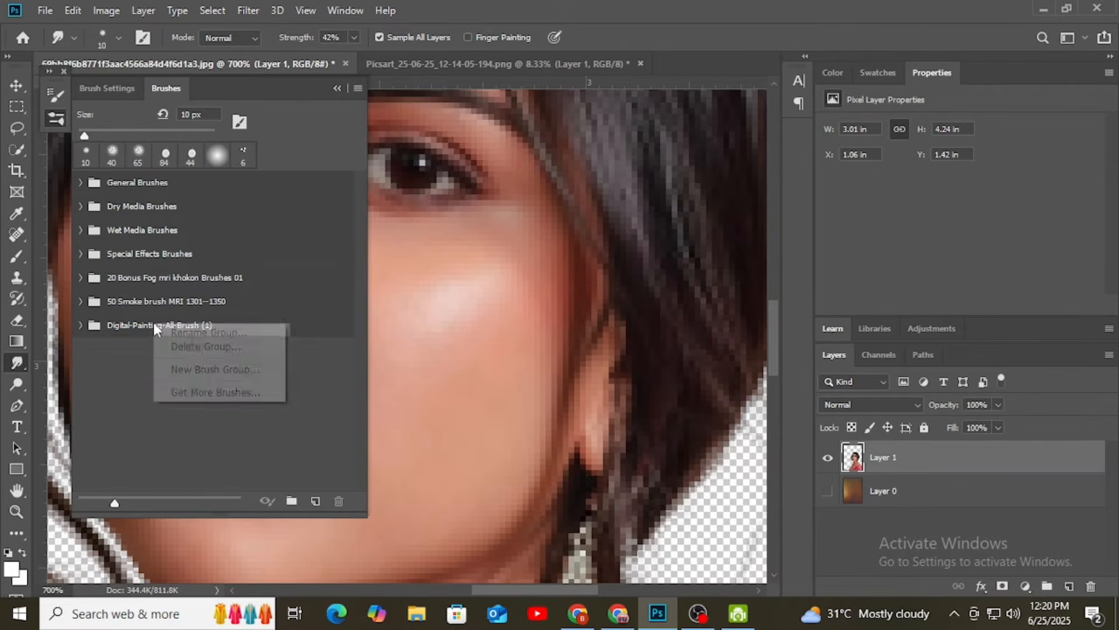
click(180, 346)
click(503, 241)
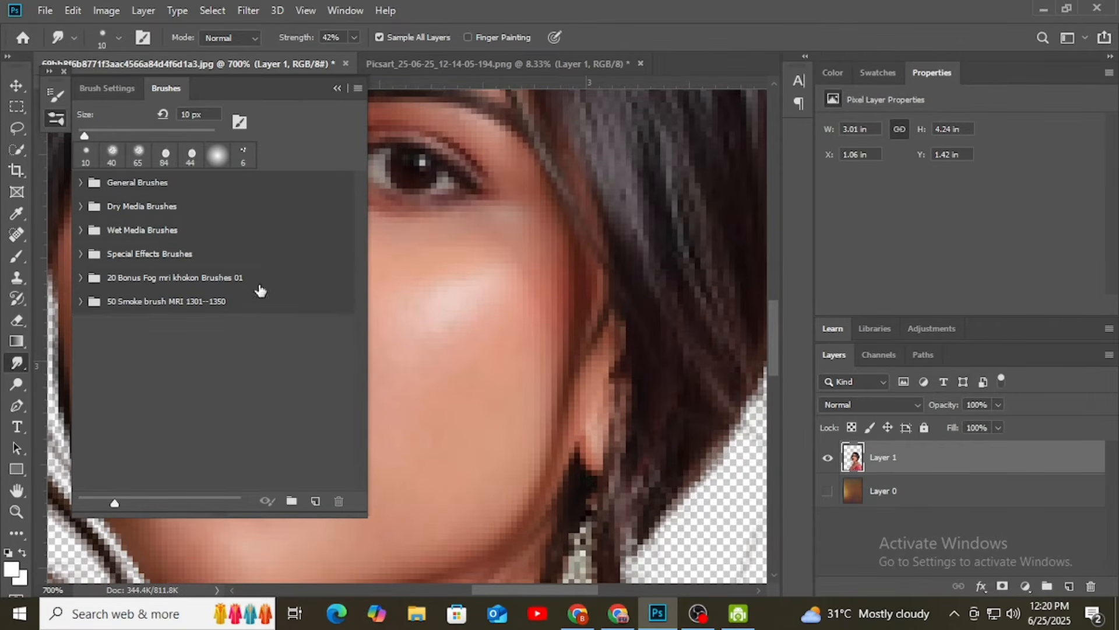
Import the Digital-Painting-All-Brush (1) brush file from the Desktop.
click(357, 88)
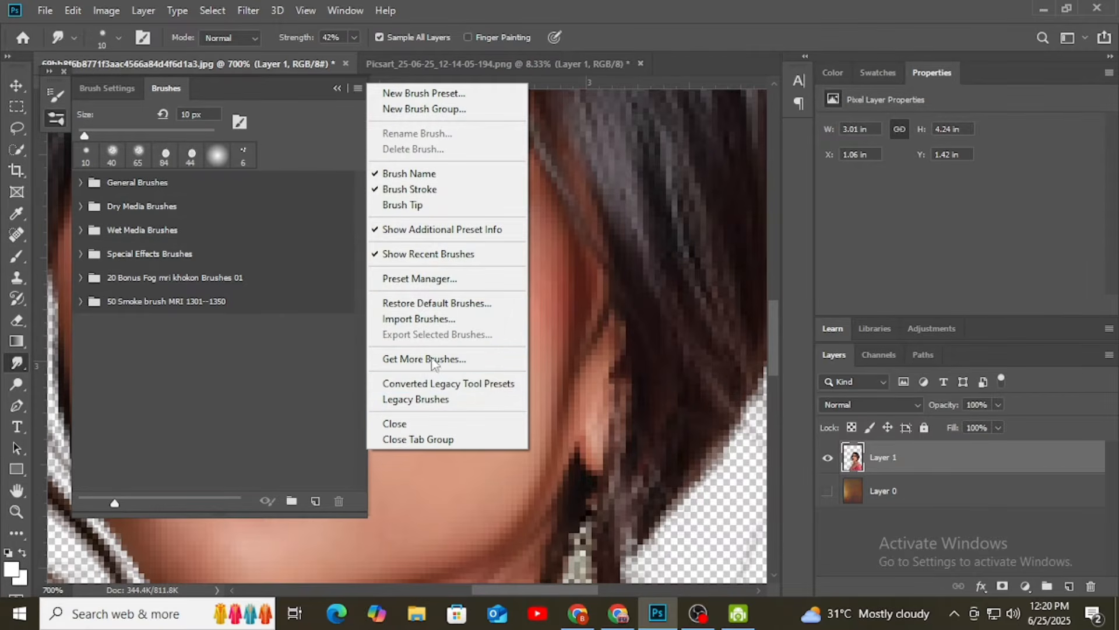
click(408, 319)
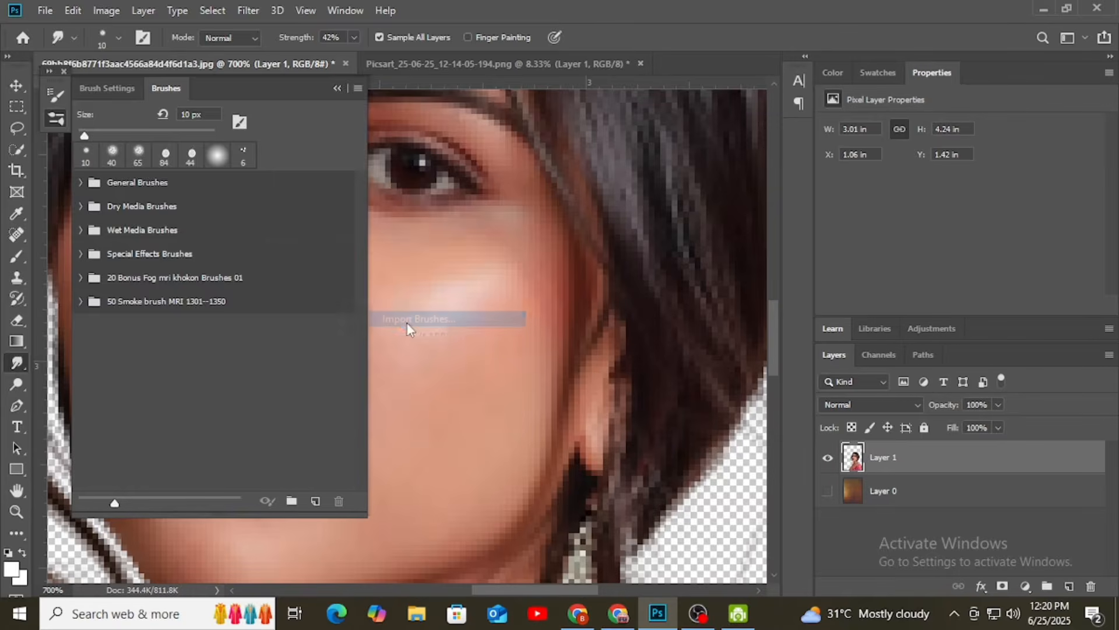
mouse_move(487, 146)
mouse_down()
mouse_move(447, 261)
mouse_move(471, 186)
mouse_up()
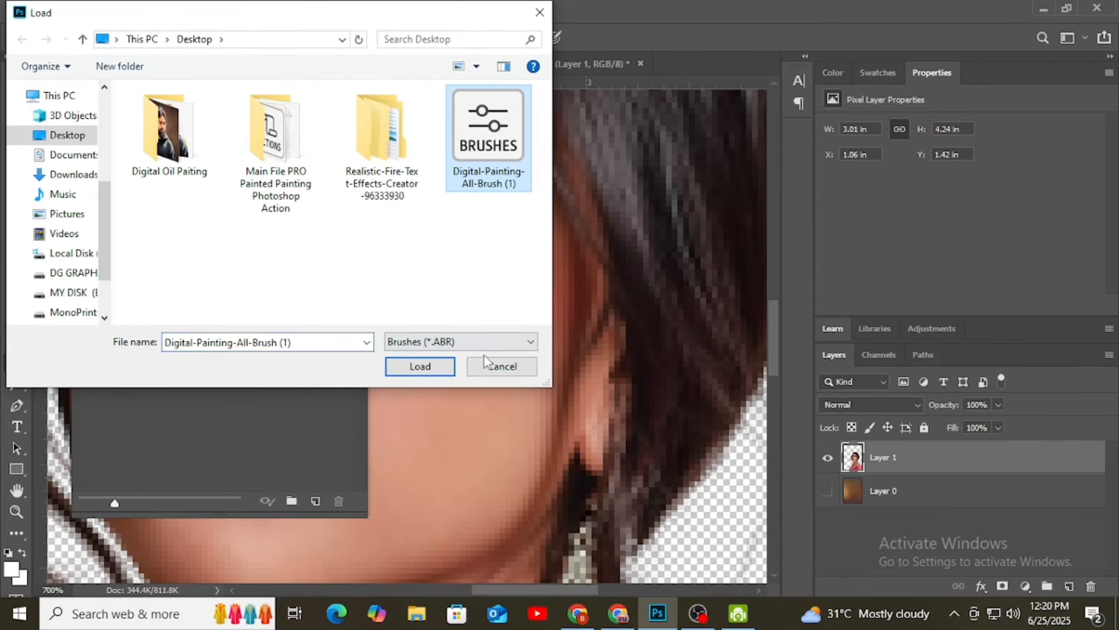
click(451, 373)
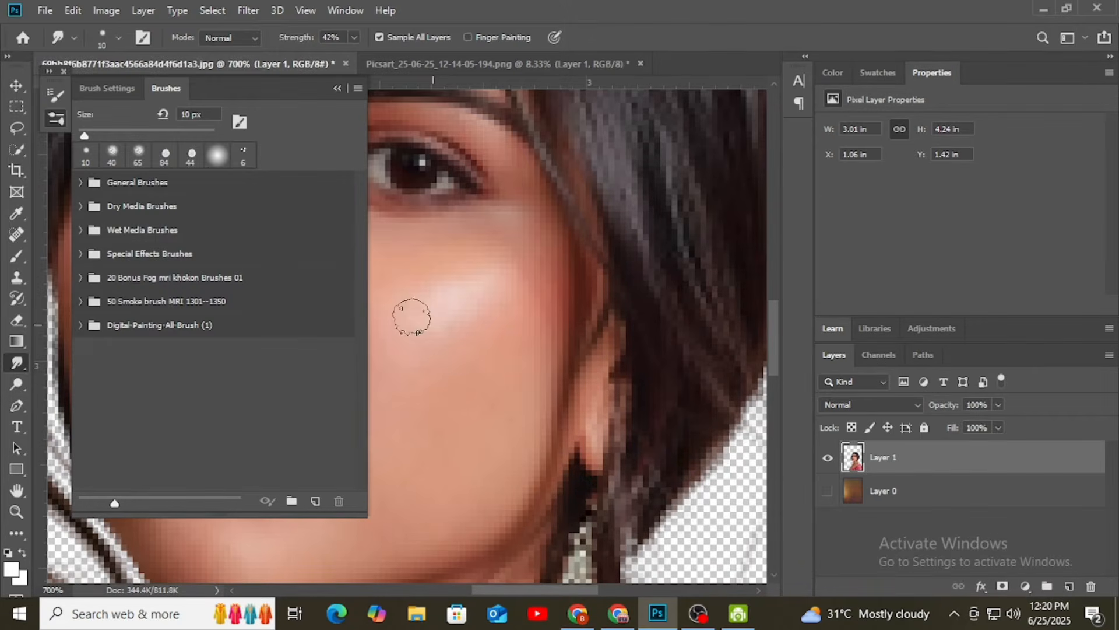
Select the Smoothing Smudge Brush from the Digital-Painting-All-Brush (1) group and collapse the brush presets.
click(81, 325)
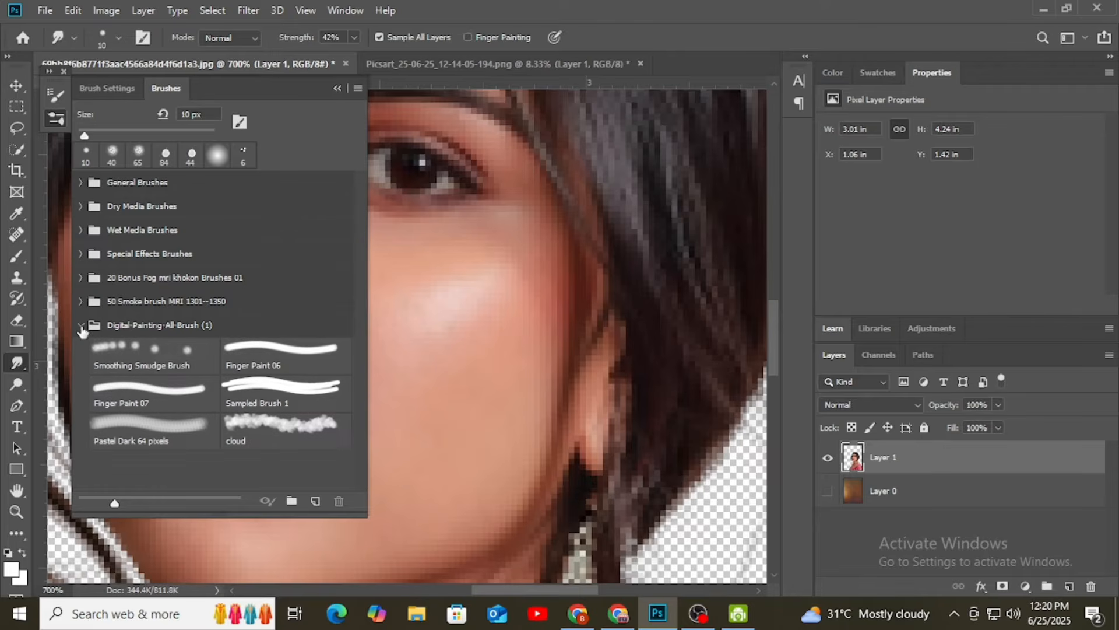
click(149, 357)
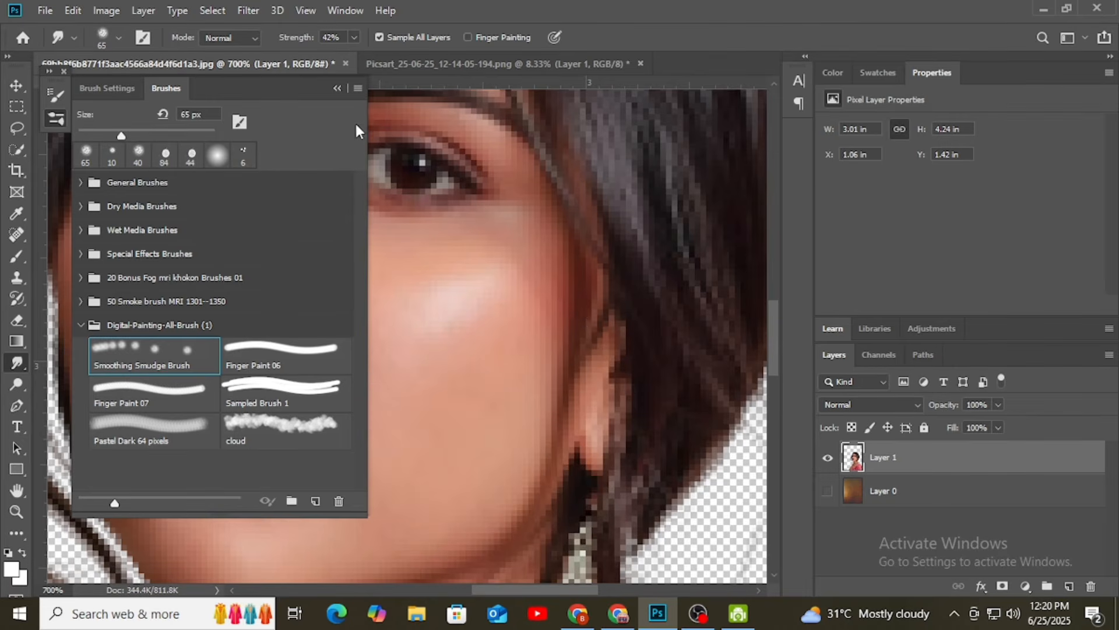
click(337, 89)
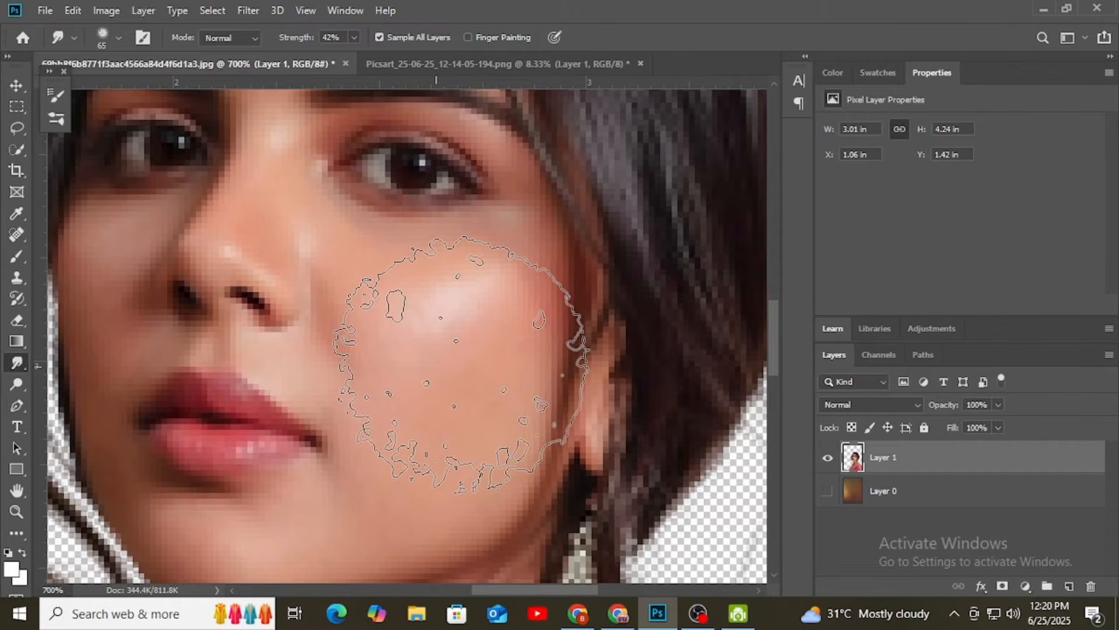
Smudge the bright highlight and surrounding skin on the larger visible cheek with a 25 px brush at 42% strength.
key(bracketleft)
key(bracketleft)
key(bracketleft)
key(bracketleft)
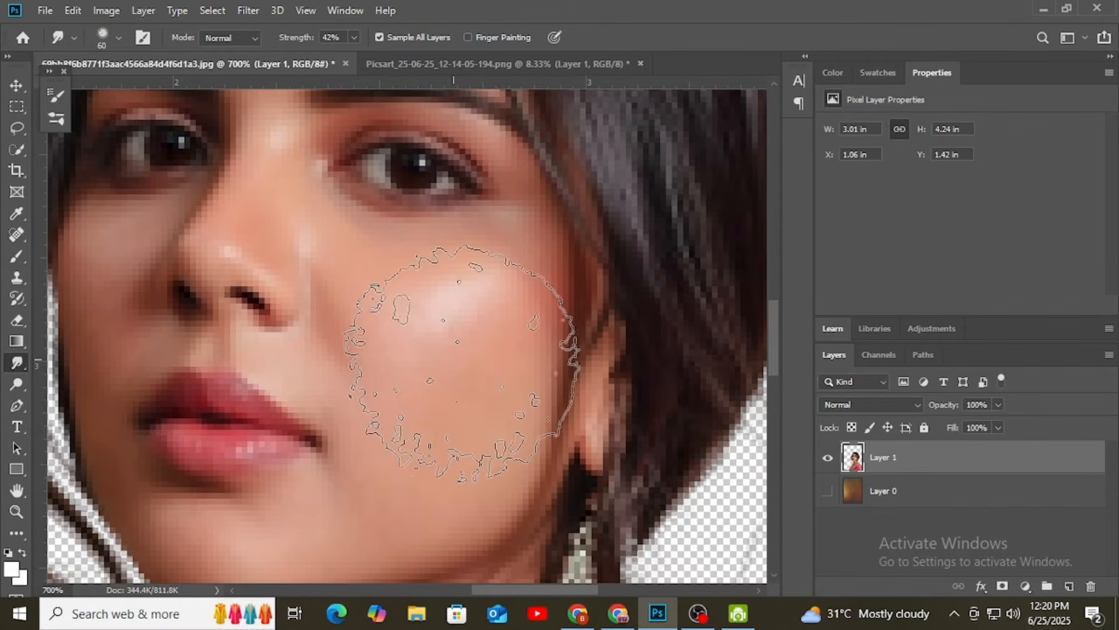
key(bracketleft)
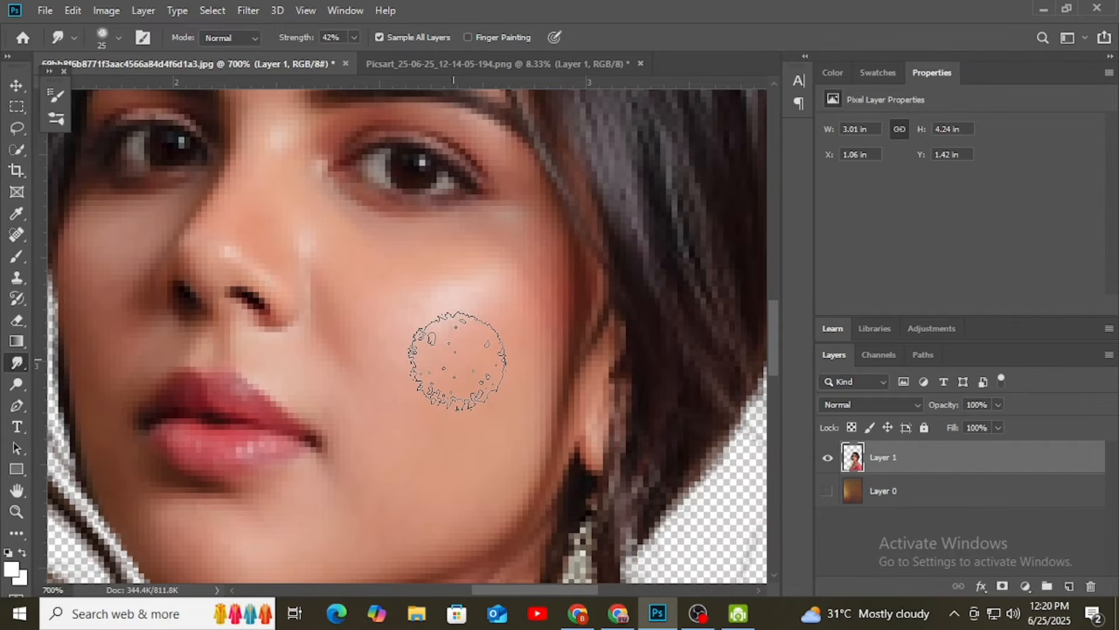
key(bracketright)
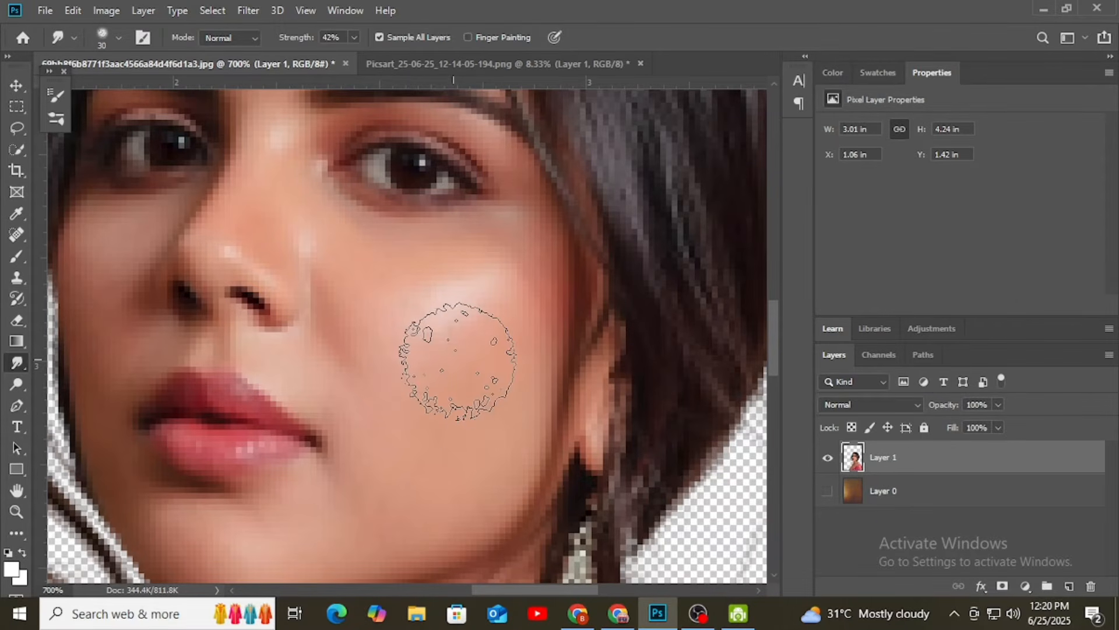
key(bracketleft)
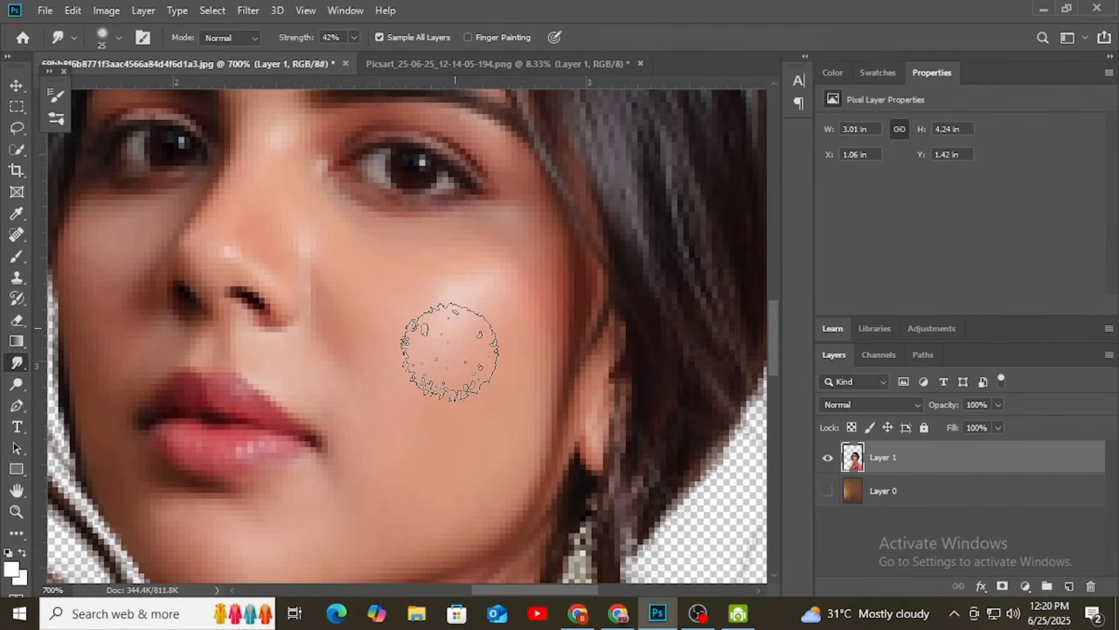
mouse_move(450, 352)
mouse_down()
mouse_move(488, 292)
mouse_move(487, 348)
mouse_move(477, 332)
mouse_up()
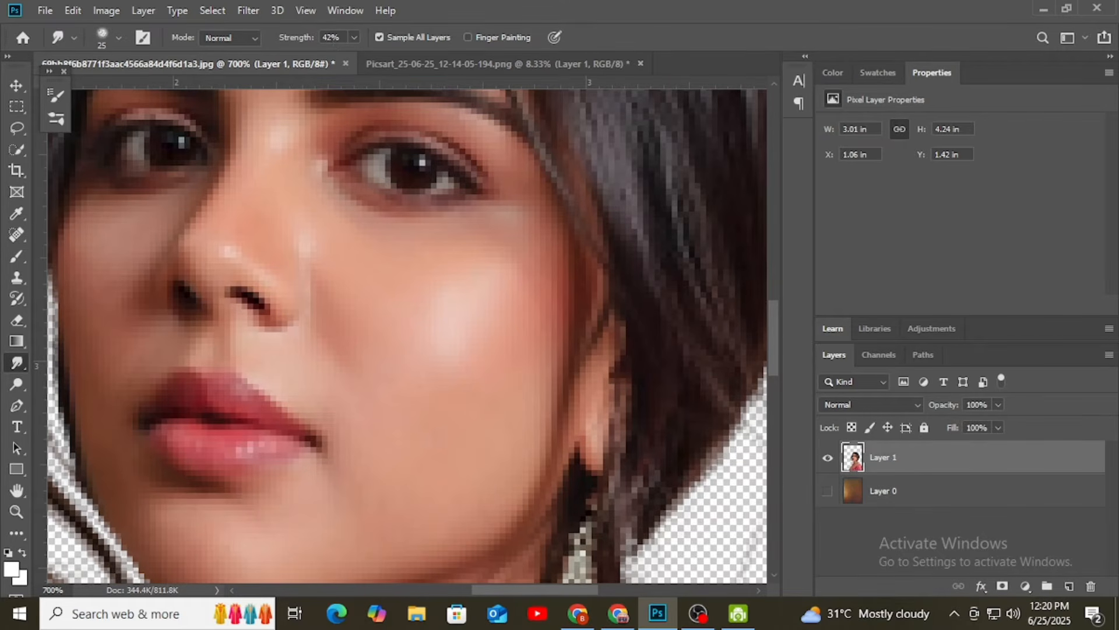
mouse_move(497, 295)
mouse_down()
mouse_move(462, 353)
mouse_move(541, 282)
mouse_move(490, 459)
mouse_move(458, 490)
mouse_move(417, 501)
mouse_up()
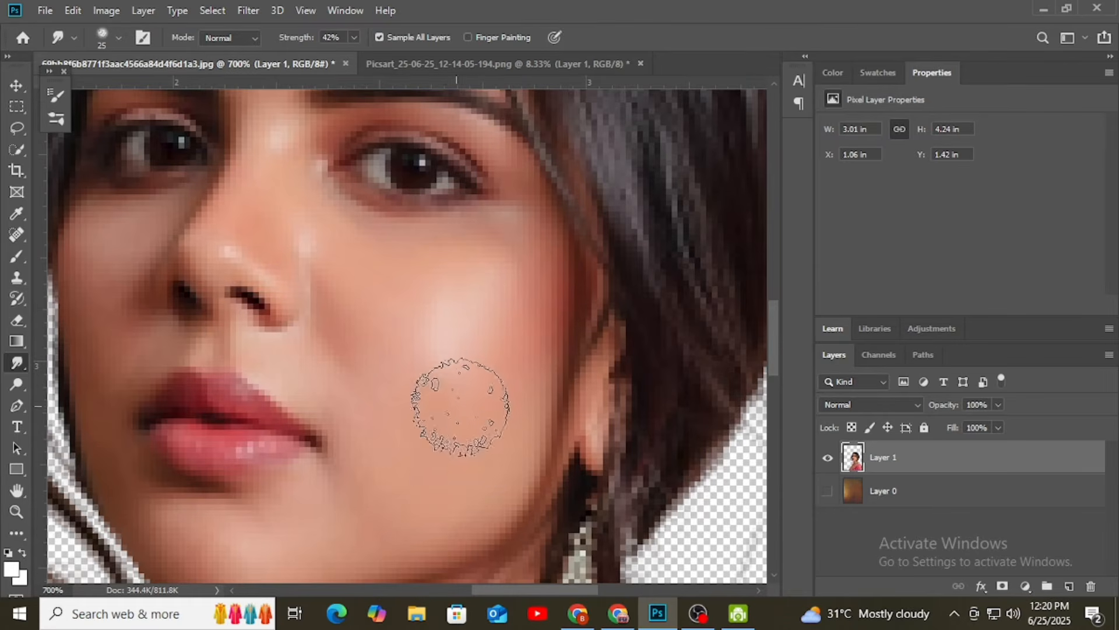
drag(445, 397, 470, 412)
drag(455, 357, 459, 331)
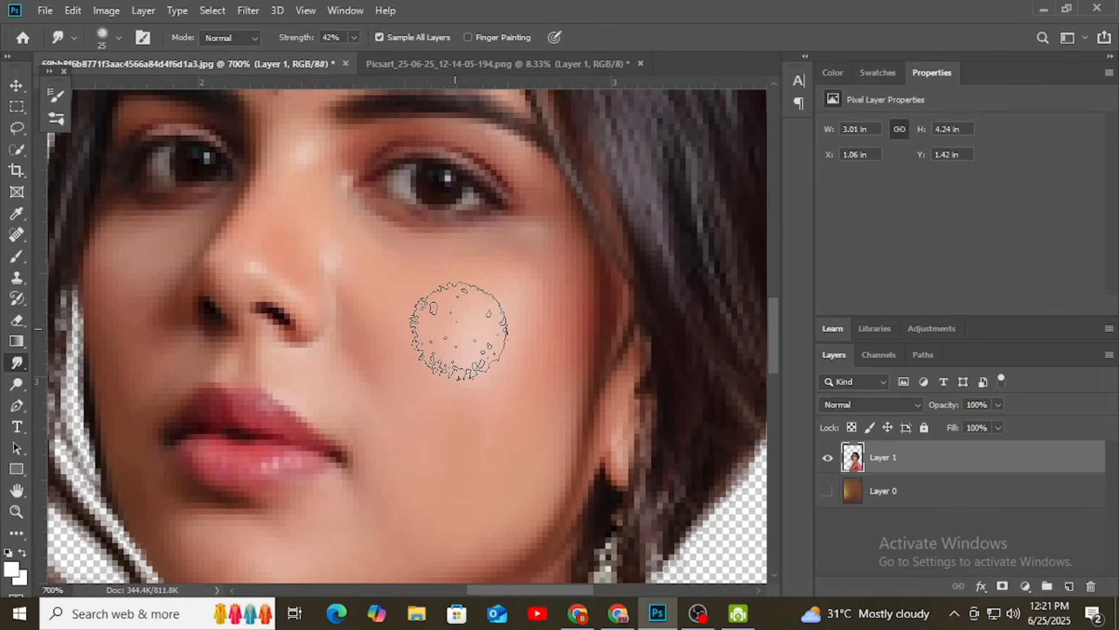
Smooth the skin beneath the eye and along the upper cheek beside the nose with a 9 px smudge brush.
key(ctrl+plus)
key(ctrl+plus)
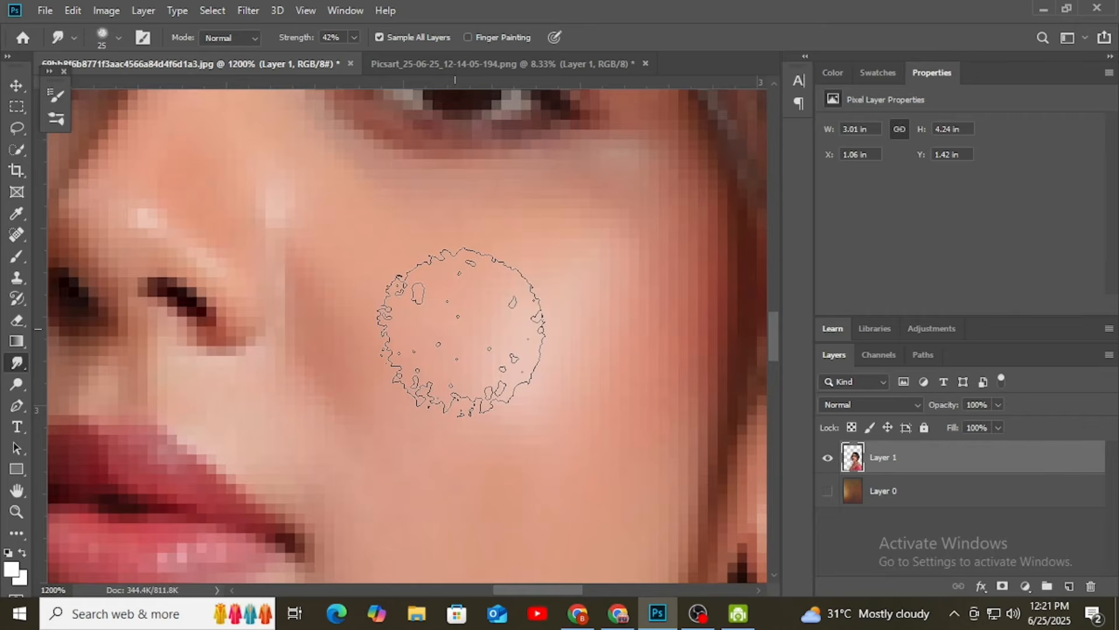
drag(436, 271, 292, 303)
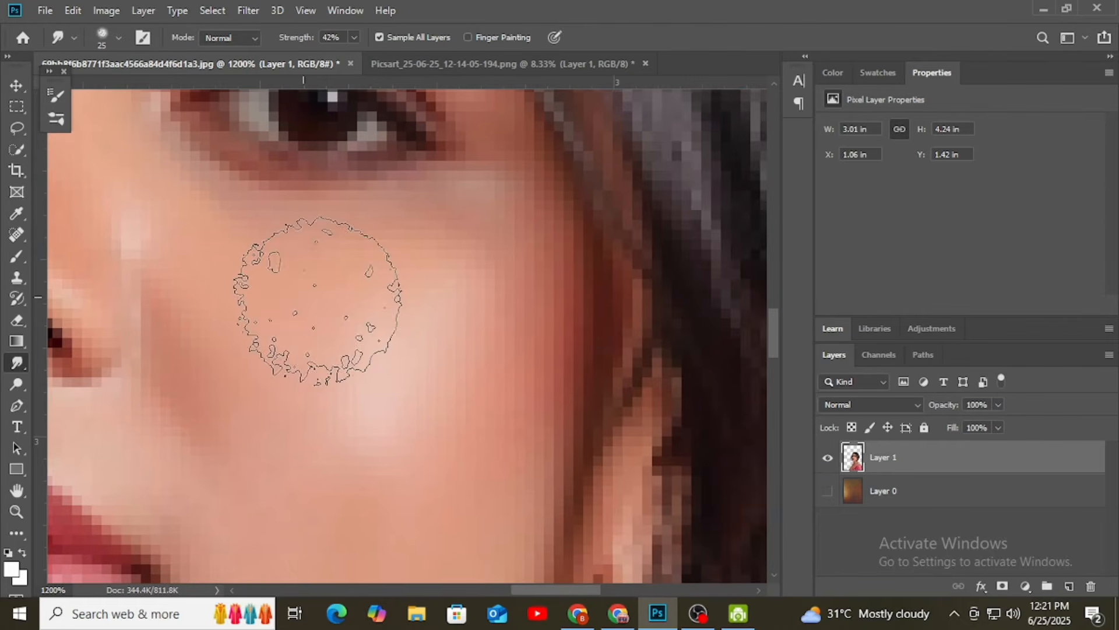
key(bracketleft)
key(bracketleft)
key(bracketleft)
key(bracketleft)
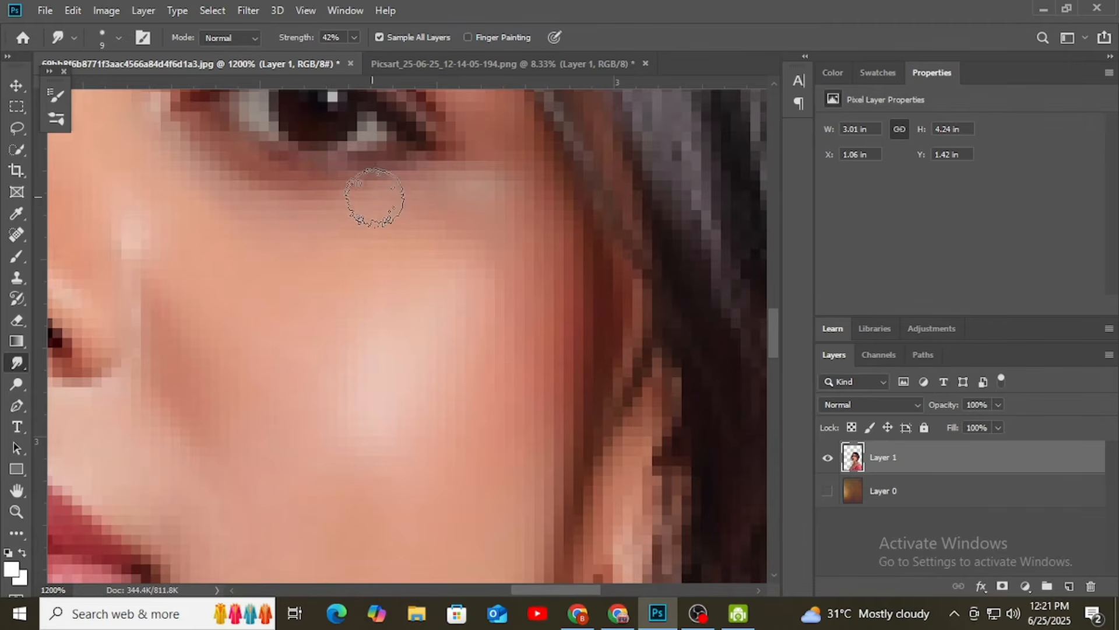
drag(389, 200, 452, 243)
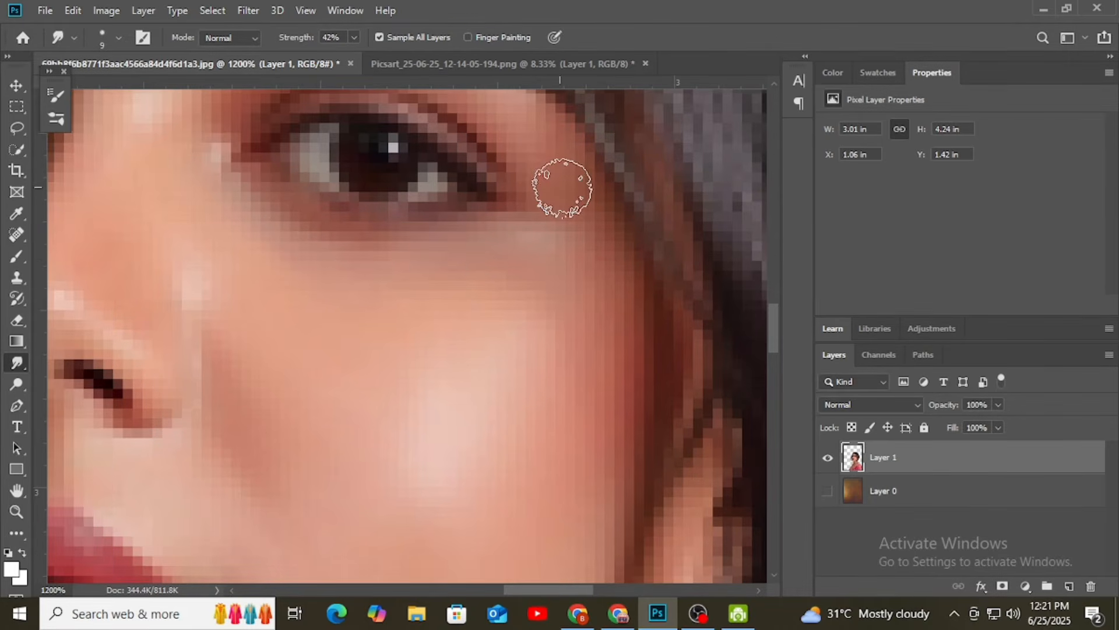
drag(563, 231, 602, 332)
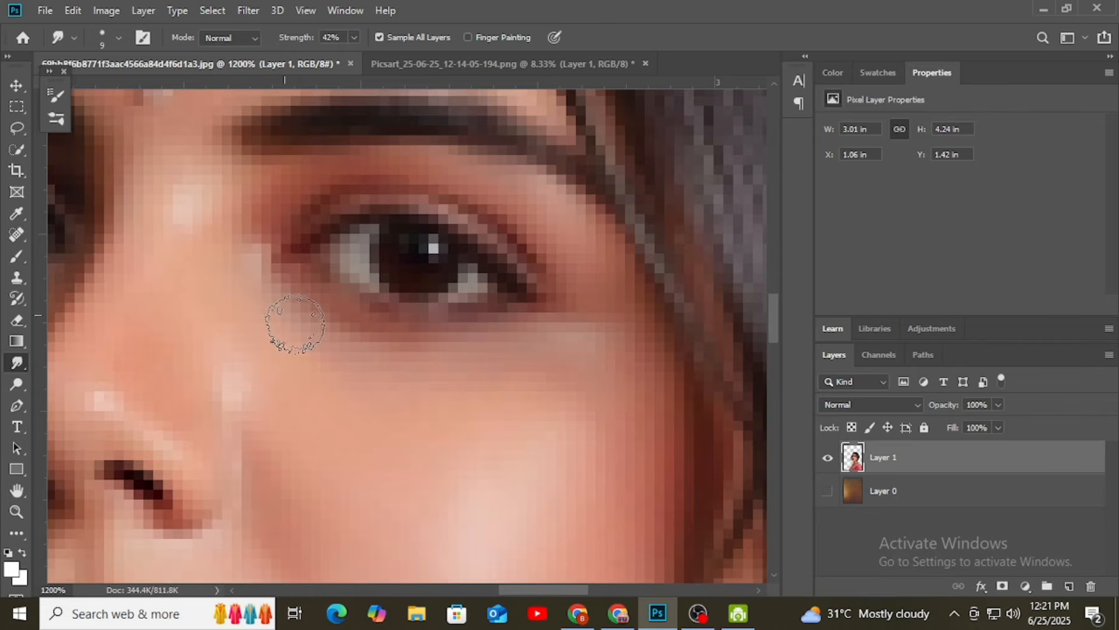
drag(372, 387, 395, 257)
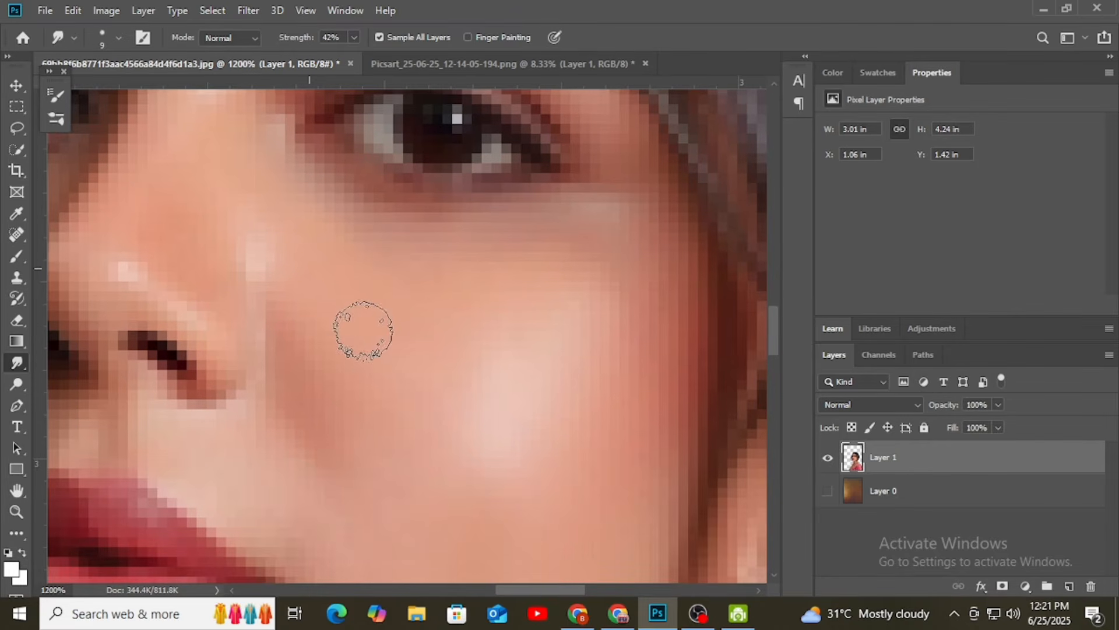
drag(393, 405, 369, 279)
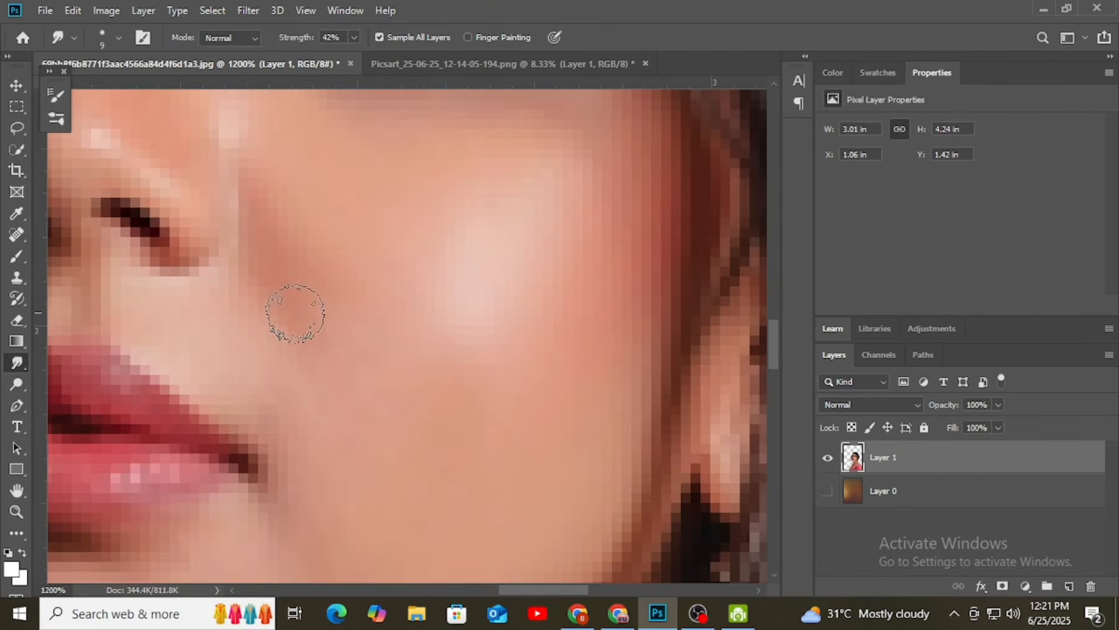
Blend the smile fold and cheek highlight, enlarging the smudge brush to 20 px for the wider cheek areas.
key(bracketleft)
key(bracketleft)
key(bracketleft)
key(bracketleft)
key(bracketright)
key(bracketright)
key(bracketright)
key(bracketright)
key(bracketright)
key(bracketright)
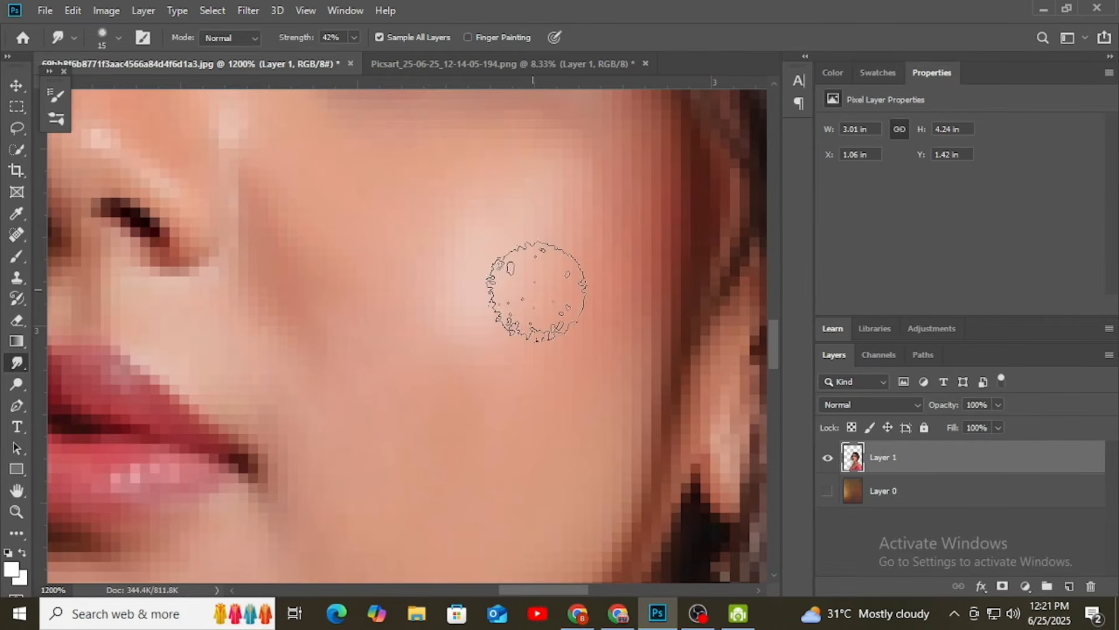
key(bracketright)
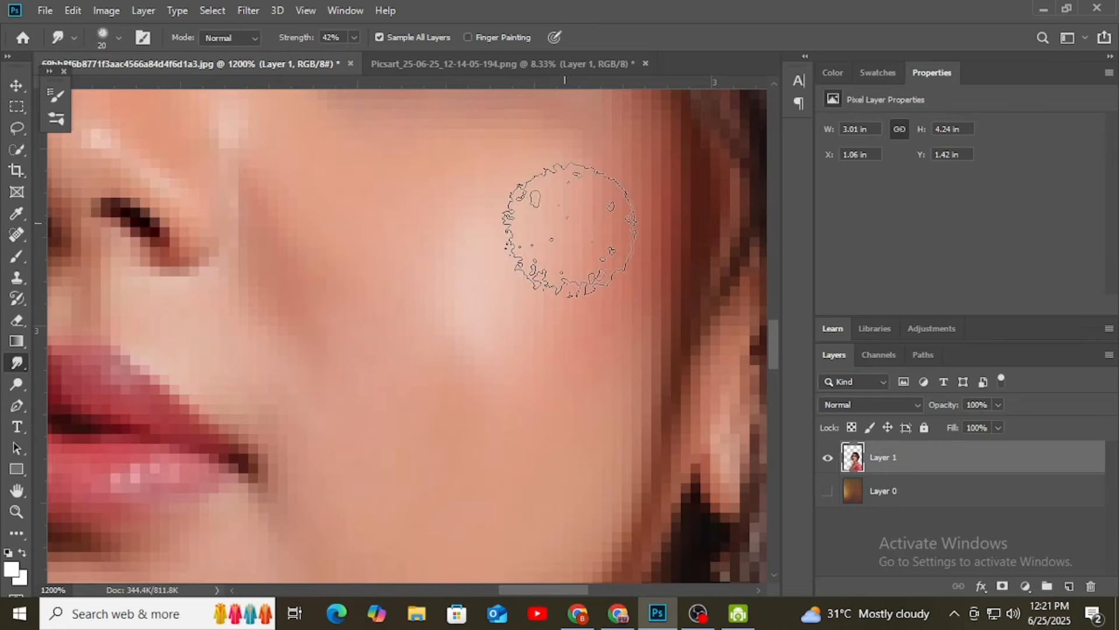
scroll(564, 232, down, 5)
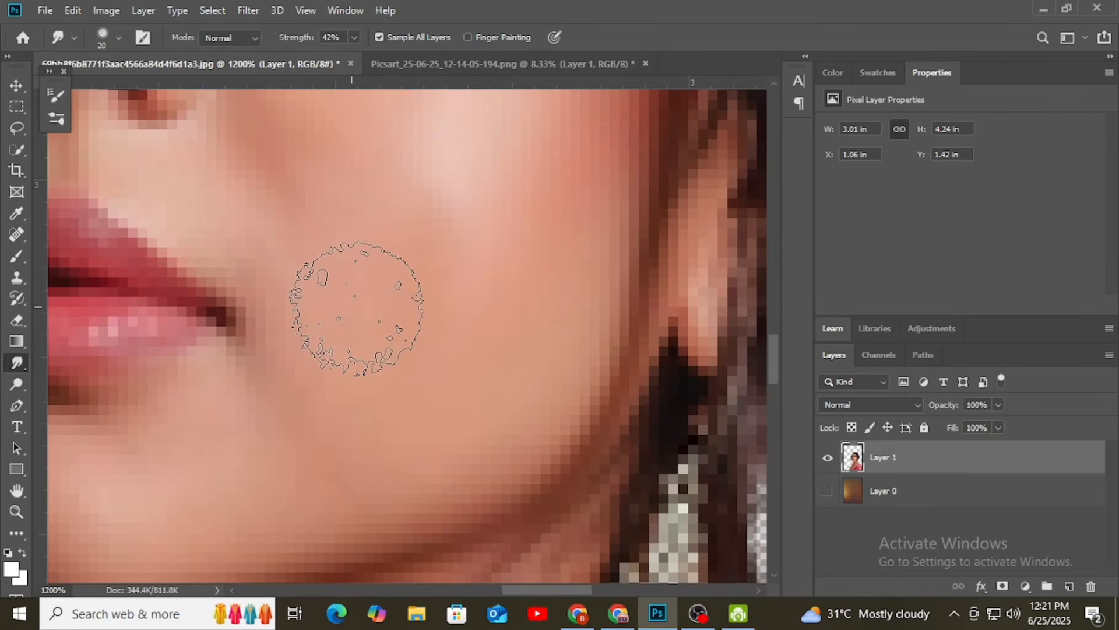
Examine the smudged cheek in relation to the rest of the face and neck.
key(ctrl+minus)
key(ctrl+minus)
key(ctrl+minus)
key(ctrl+minus)
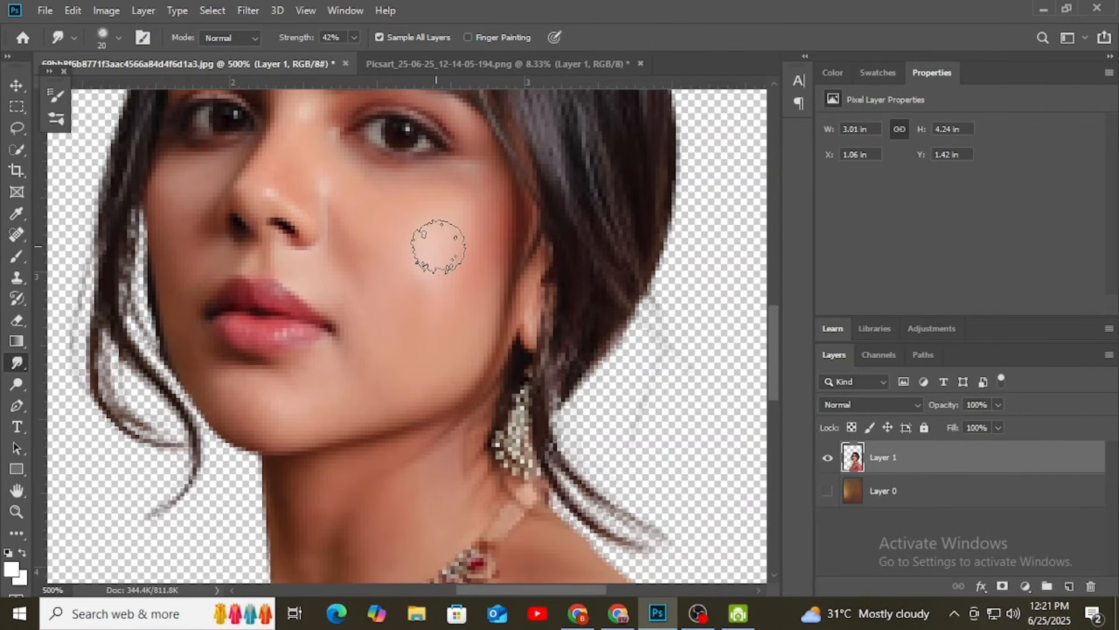
key(ctrl+plus)
key(ctrl+plus)
key(ctrl+plus)
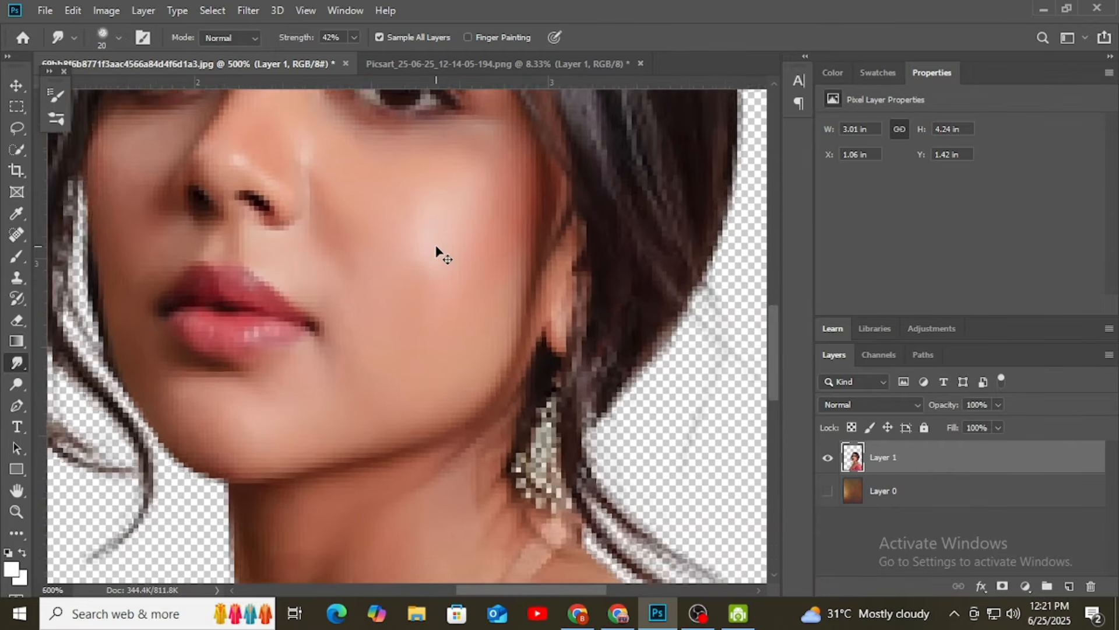
Smooth the outer edge of the larger visible cheek toward the ear and jaw with a 9 px smudge brush.
drag(437, 253, 461, 258)
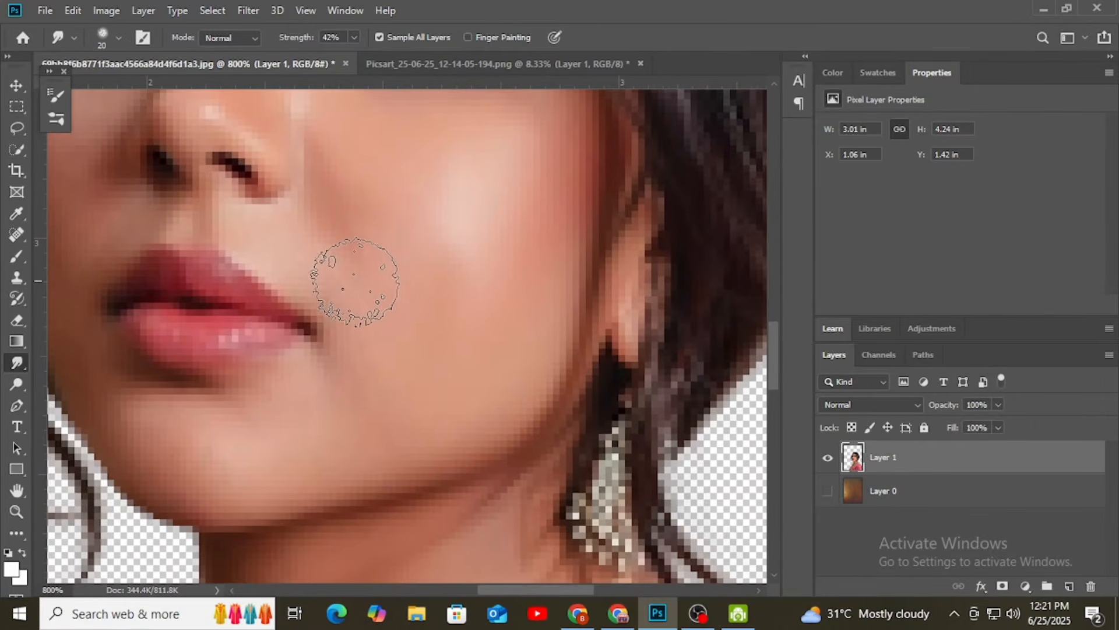
key([)
key(bracketleft)
key(bracketleft)
key(bracketleft)
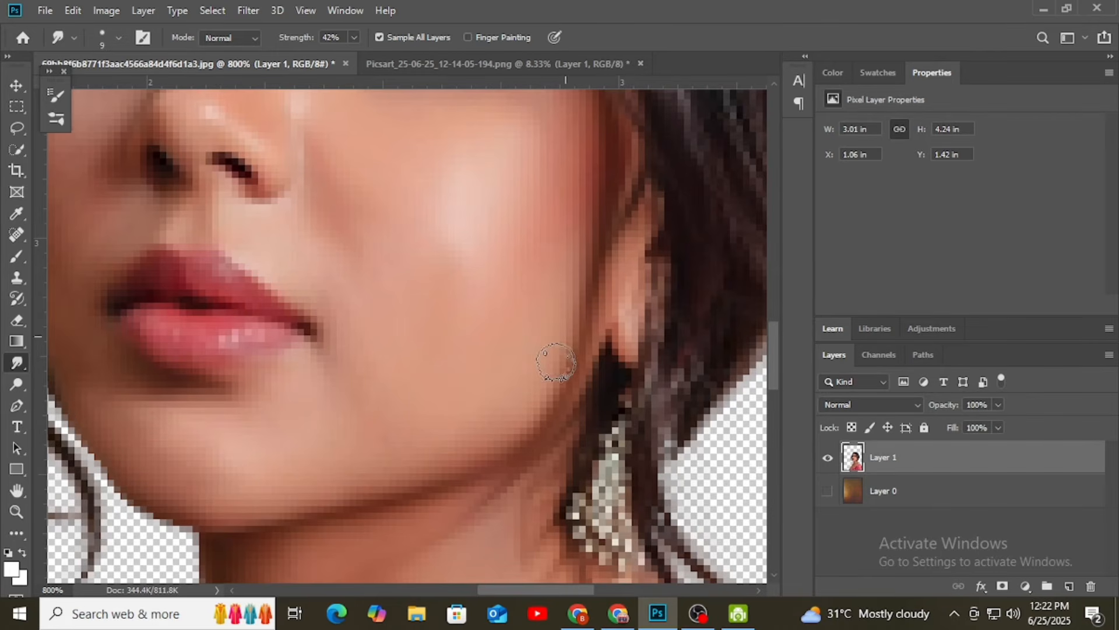
mouse_move(580, 245)
mouse_down()
mouse_move(628, 312)
mouse_move(597, 328)
mouse_up()
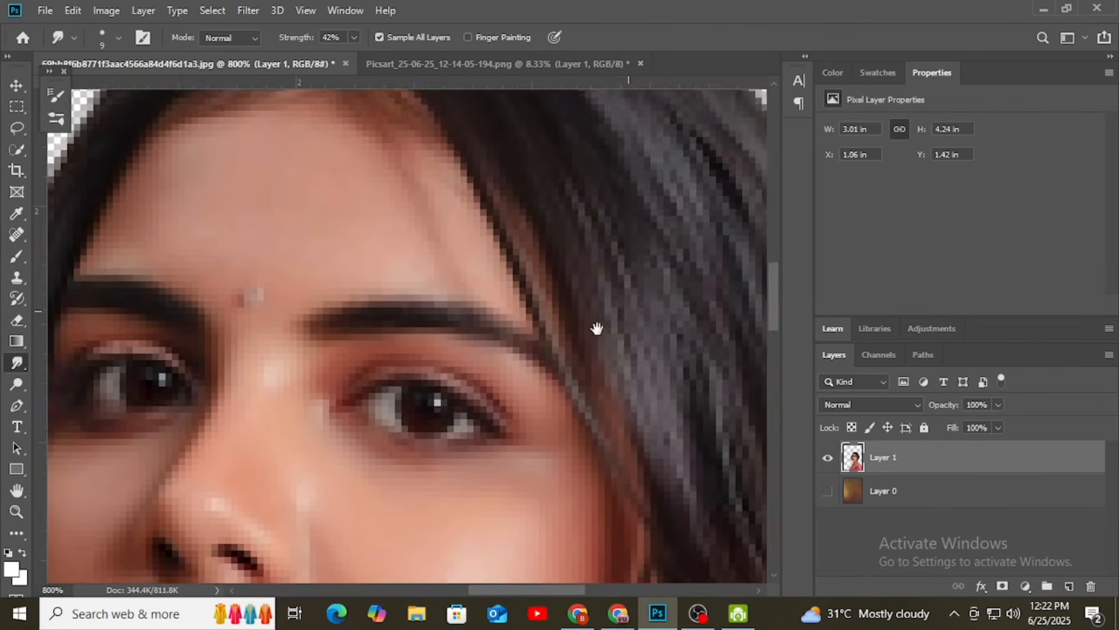
Smudge the forehead skin above the eyebrows and along the hairline with the 9 px brush.
drag(647, 385, 619, 304)
mouse_move(522, 415)
mouse_down()
mouse_move(577, 342)
mouse_move(570, 410)
mouse_up()
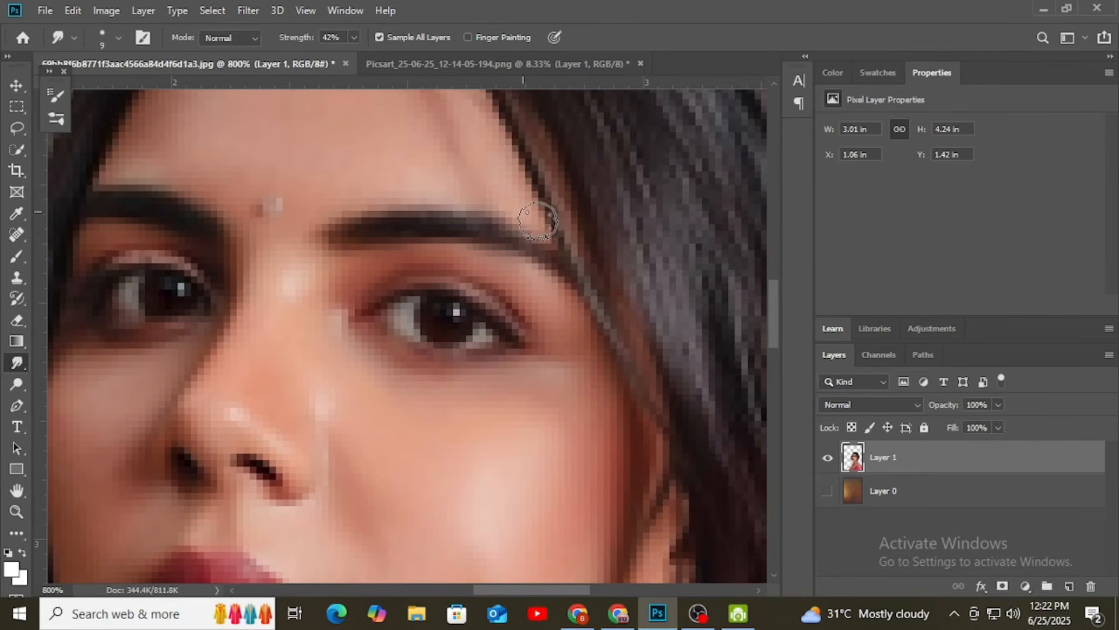
drag(433, 138, 525, 233)
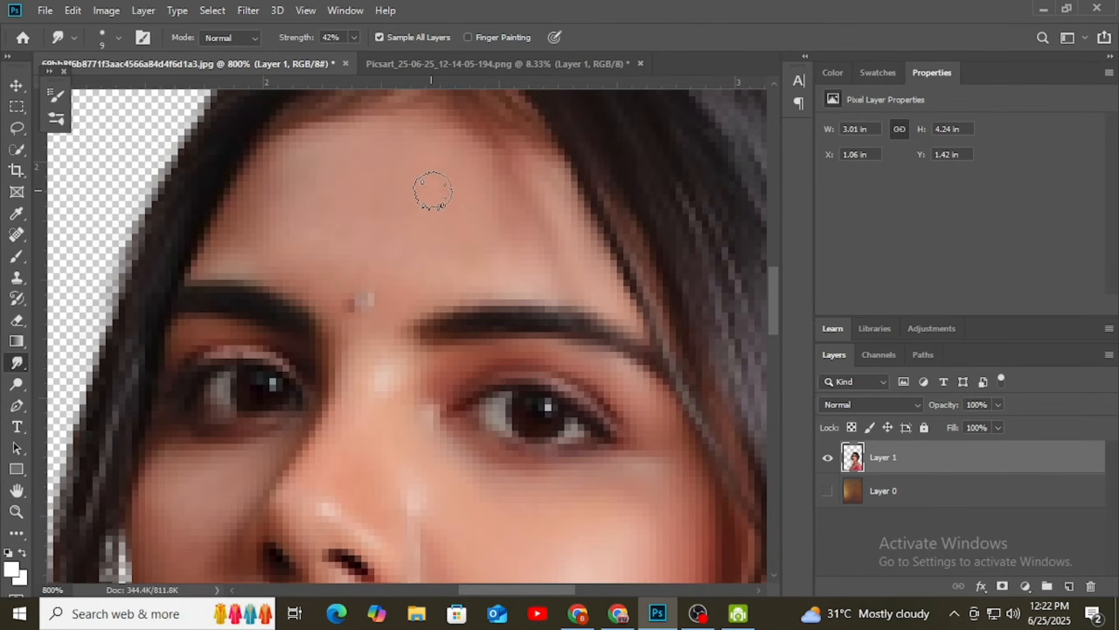
drag(432, 190, 470, 215)
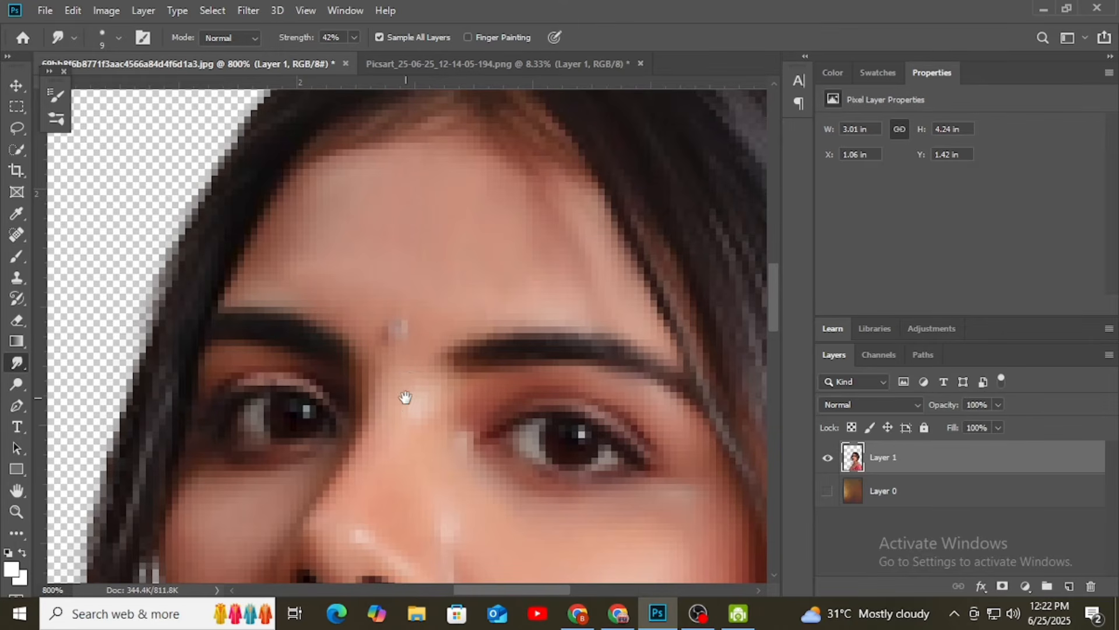
Blend the skin on the nose, around the nostrils and across the shadowed far cheek.
scroll(405, 394, down, 4)
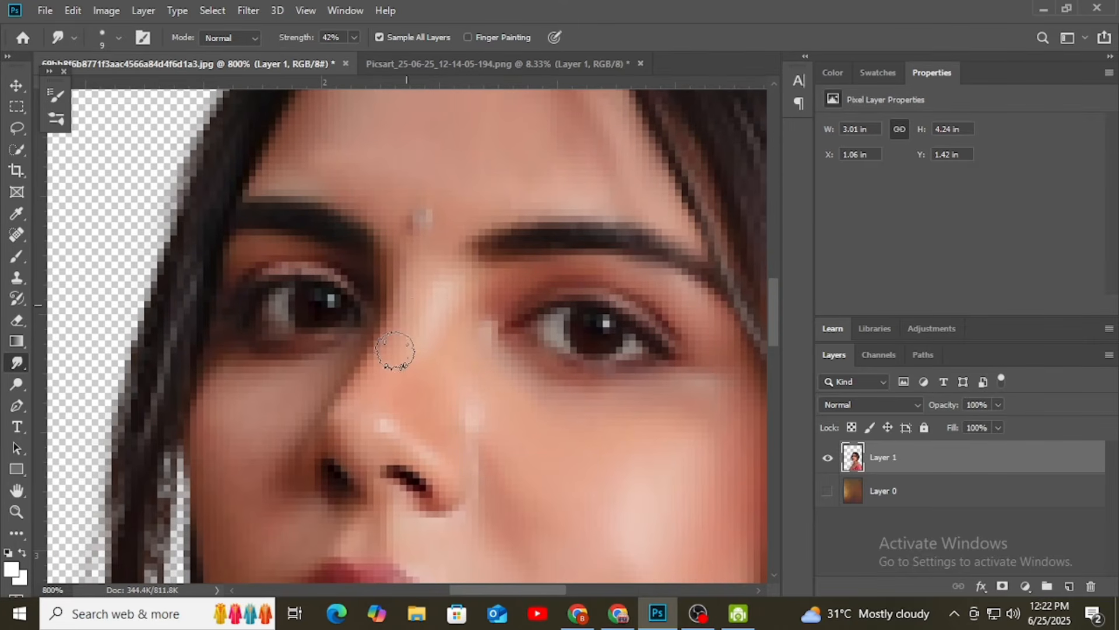
drag(401, 294, 427, 227)
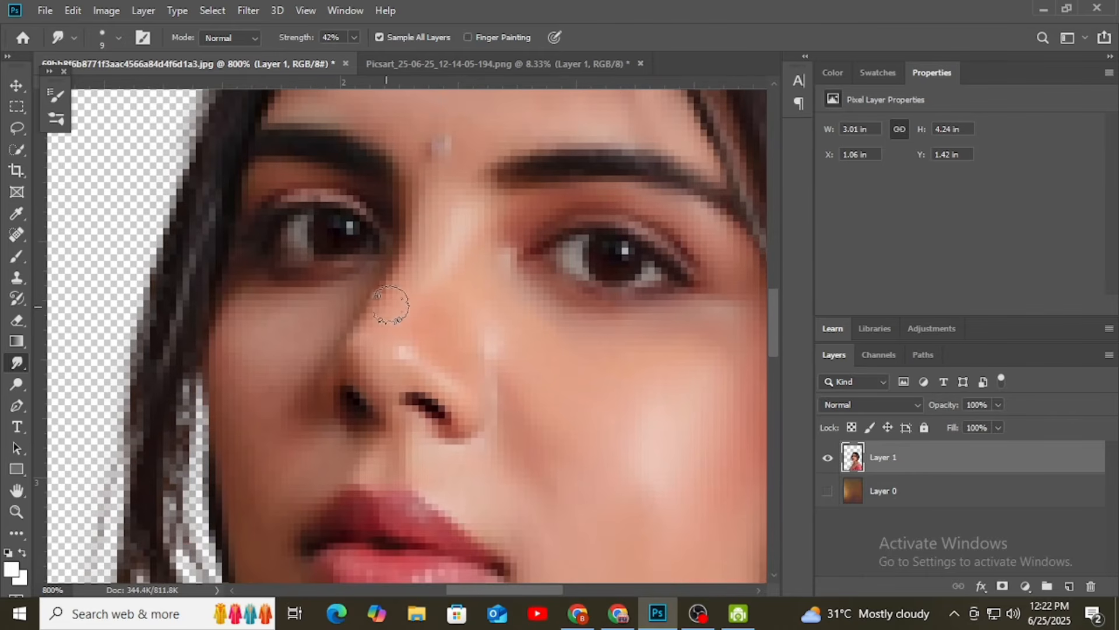
scroll(388, 342, down, 2)
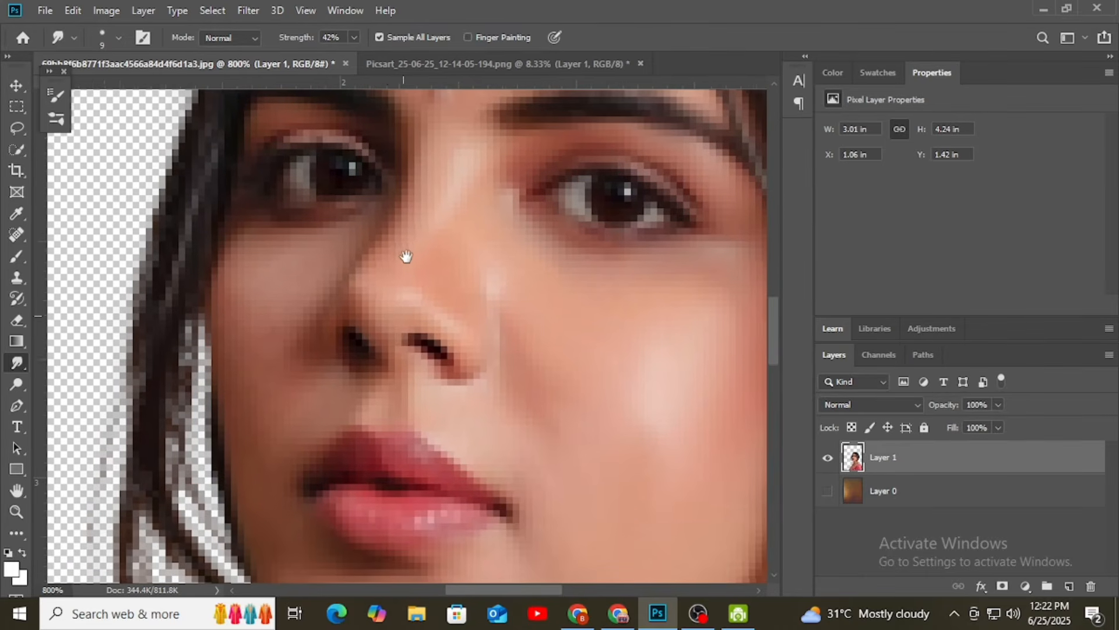
drag(485, 360, 516, 316)
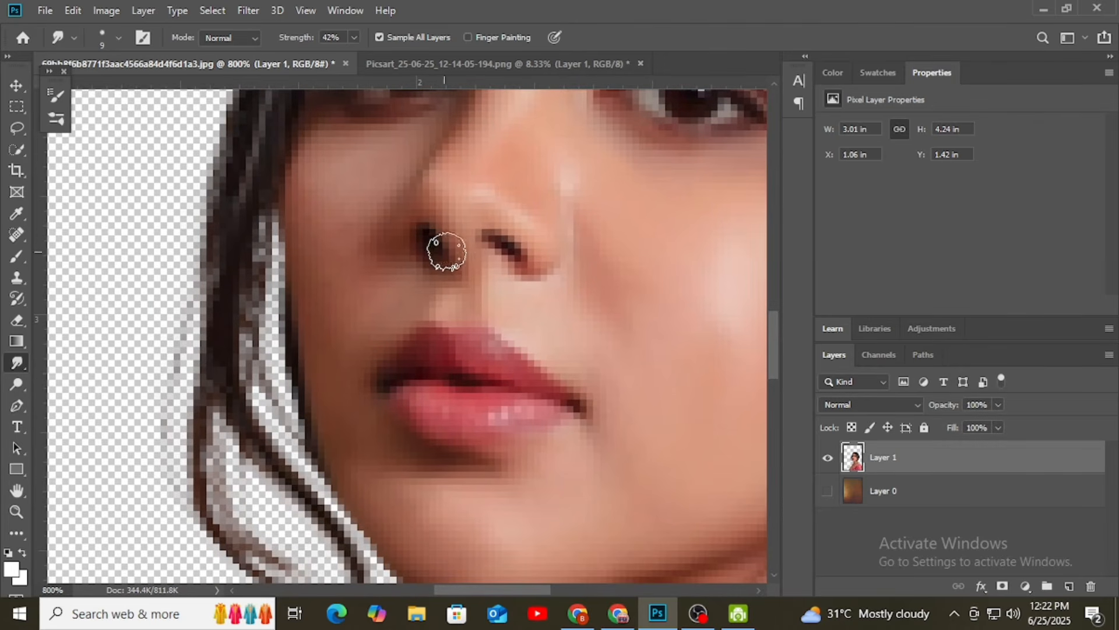
drag(350, 271, 390, 293)
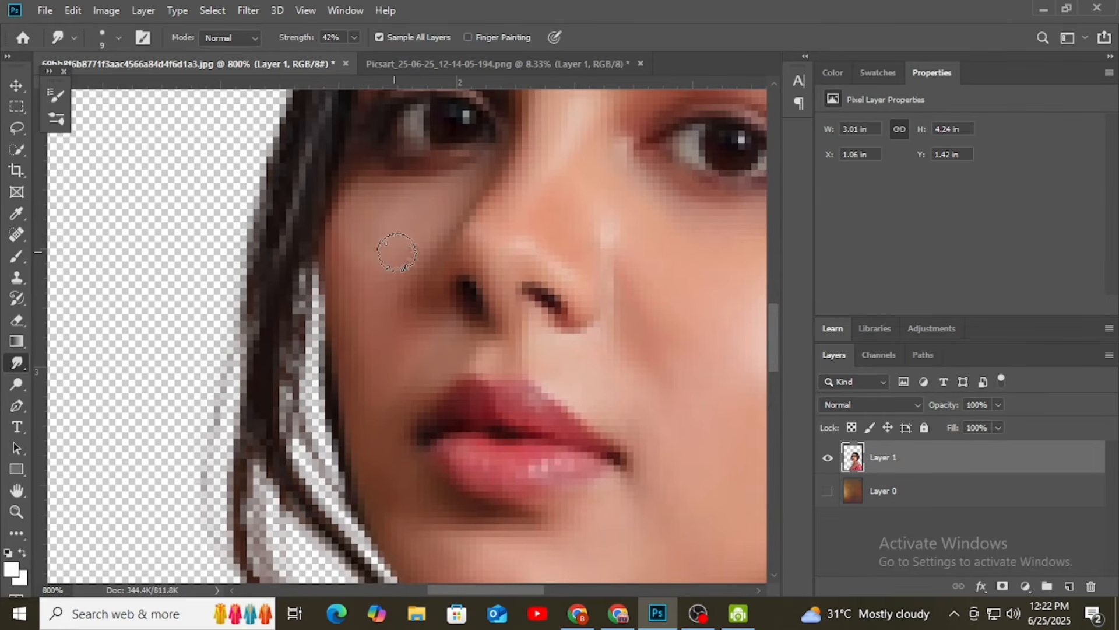
Compare the smoothed skin in the whole portrait with close views of the forehead, eyes, nose and cheeks.
key(ctrl+minus)
key(ctrl+minus)
key(ctrl+minus)
key(ctrl+minus)
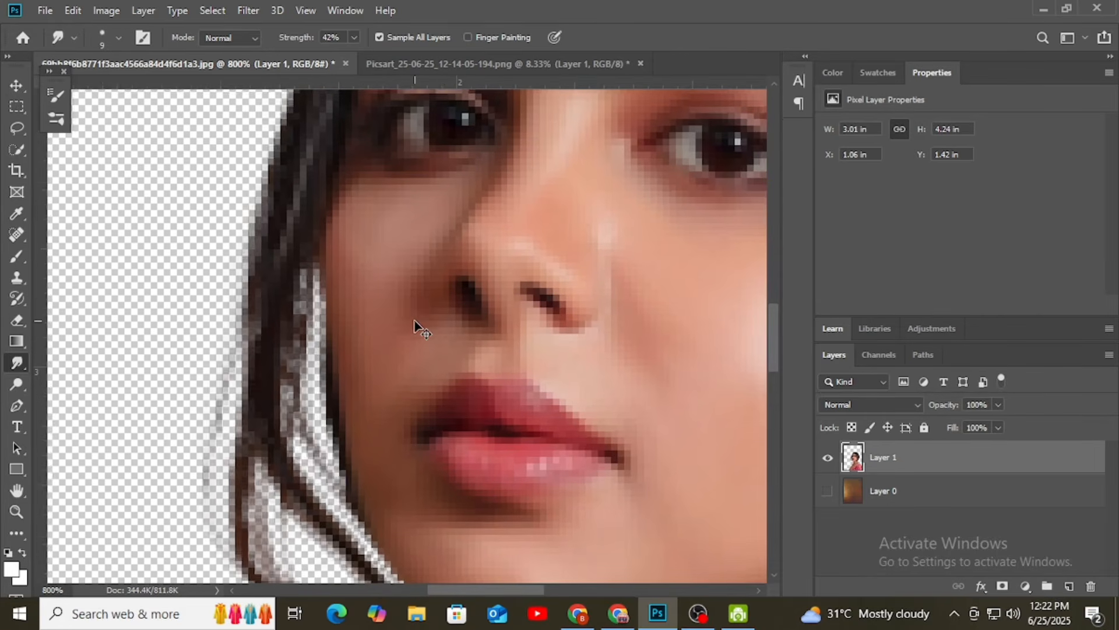
key(ctrl+minus)
key(ctrl+minus)
key(ctrl+minus)
key(ctrl+minus)
key(ctrl+minus)
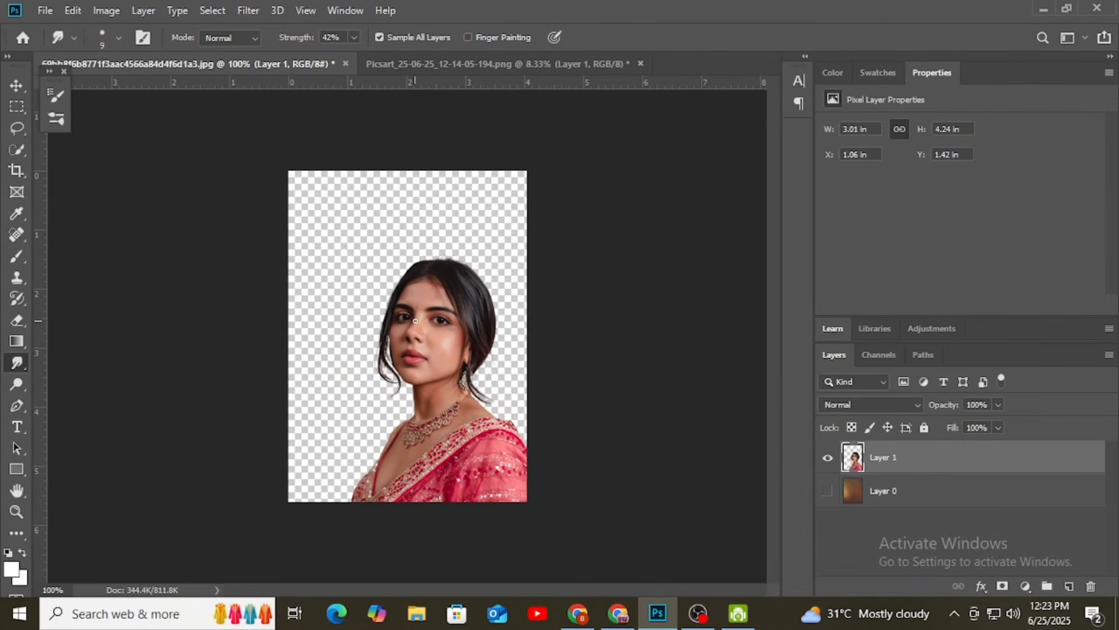
key(ctrl+plus)
key(ctrl+plus)
key(ctrl+plus)
key(ctrl+plus)
key(ctrl+plus)
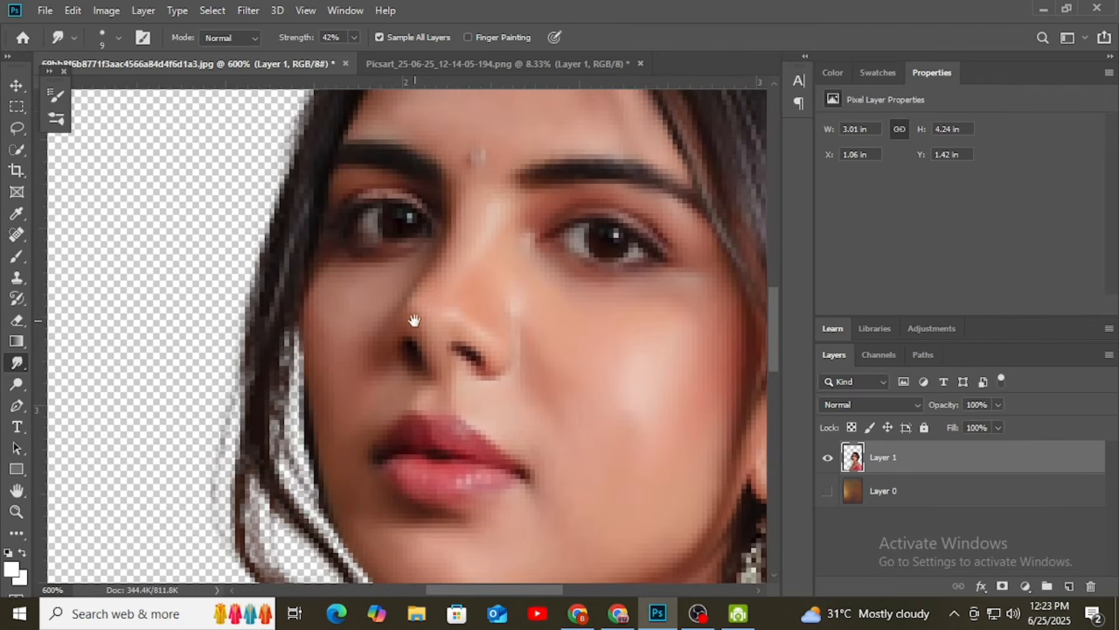
drag(511, 371, 433, 336)
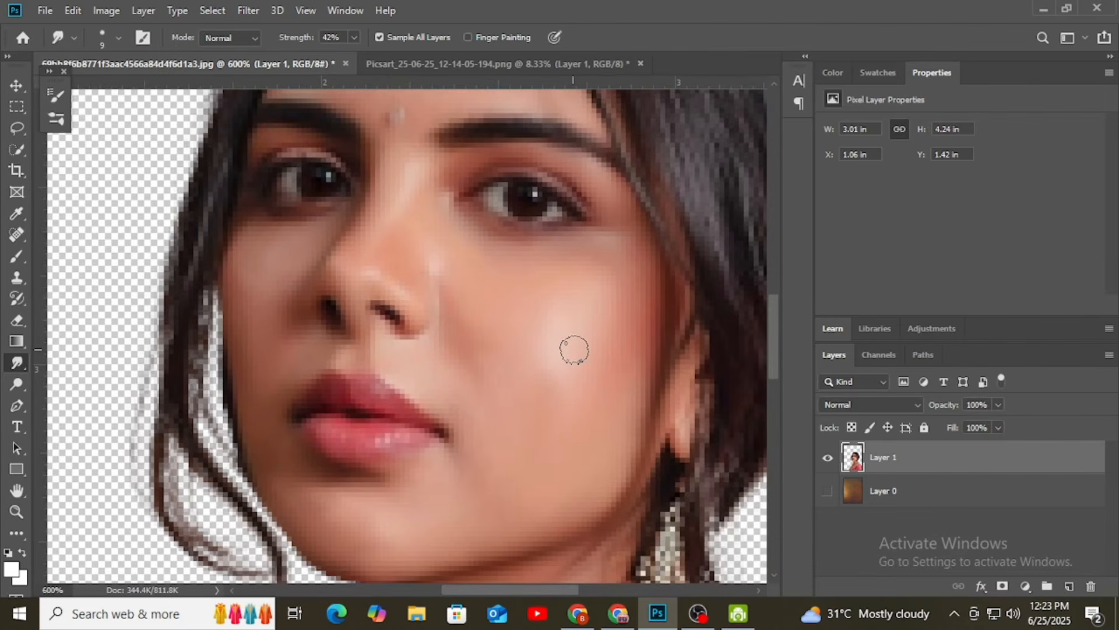
scroll(607, 295, up, 1)
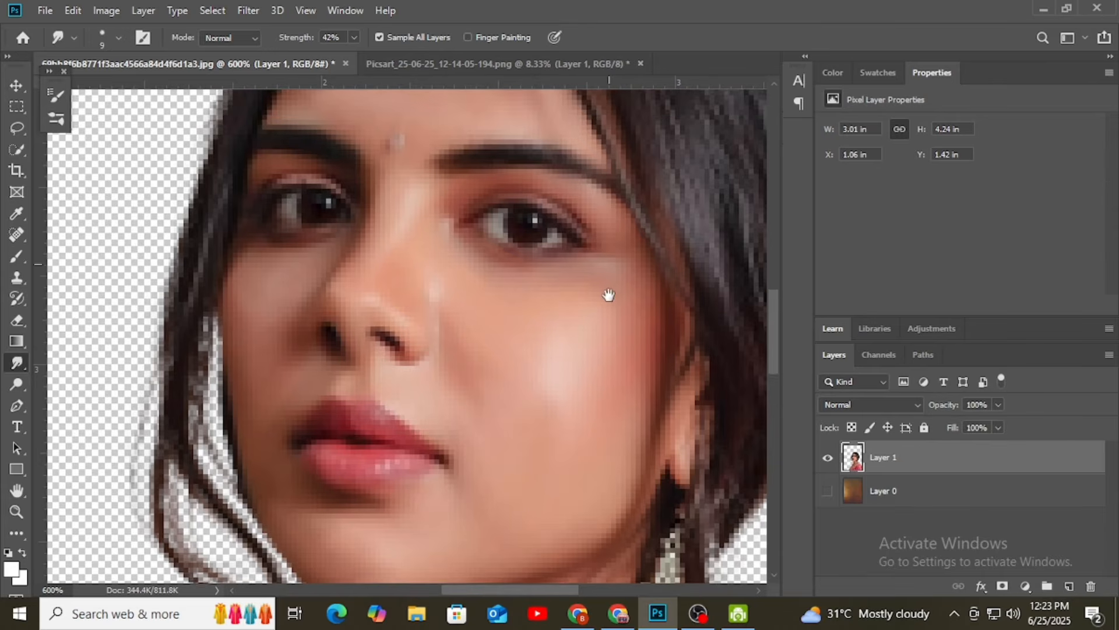
drag(608, 232, 635, 294)
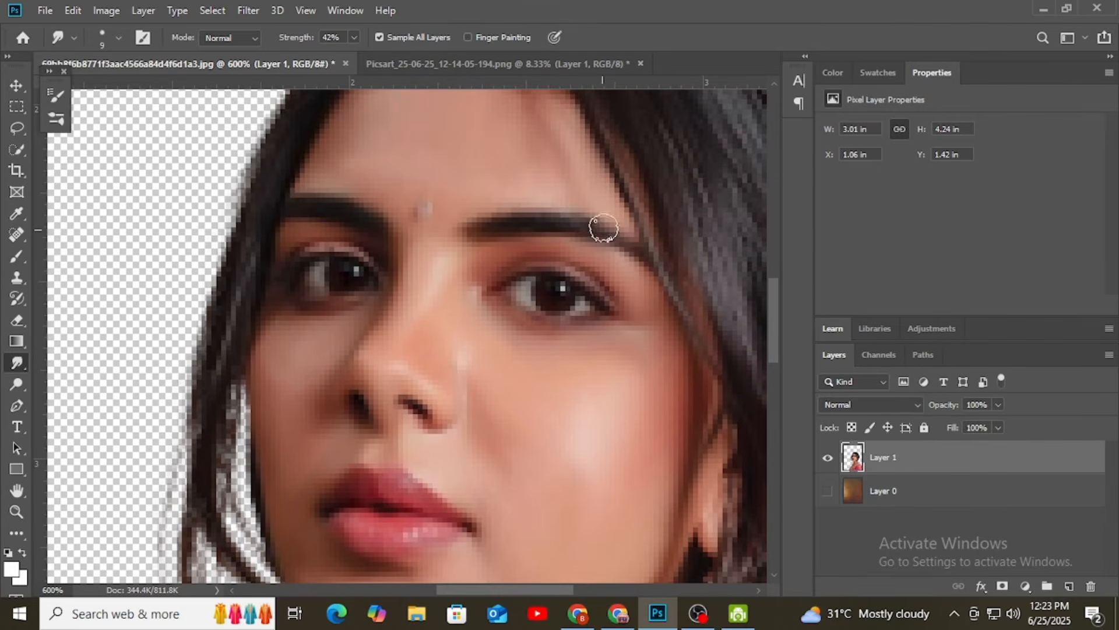
scroll(487, 250, left, 1)
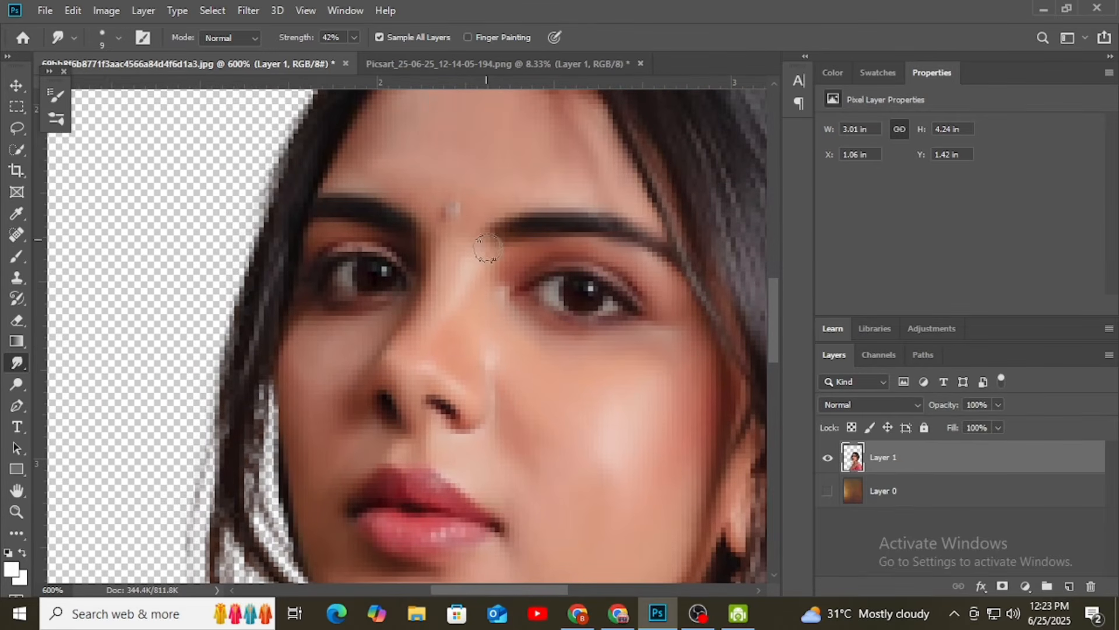
mouse_move(439, 345)
mouse_down()
mouse_move(413, 284)
mouse_move(431, 335)
mouse_up()
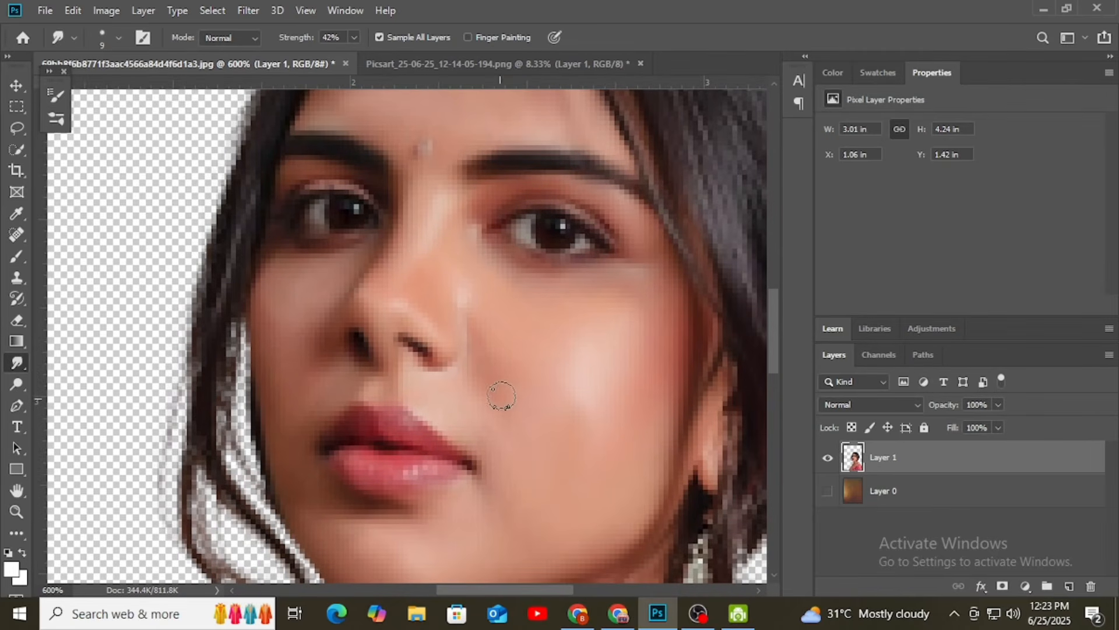
Smudge the lips with the 9 px brush to soften the speckled highlights on the lower lip.
drag(570, 393, 597, 242)
drag(499, 319, 483, 370)
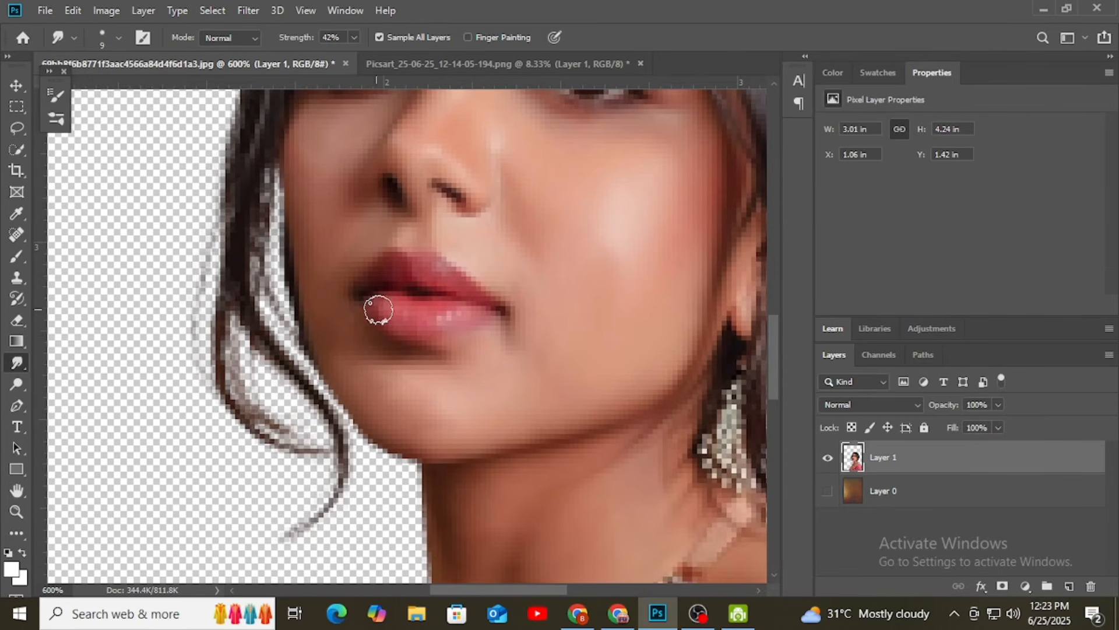
mouse_move(378, 309)
mouse_down()
mouse_move(441, 309)
mouse_move(391, 315)
mouse_move(413, 315)
mouse_up()
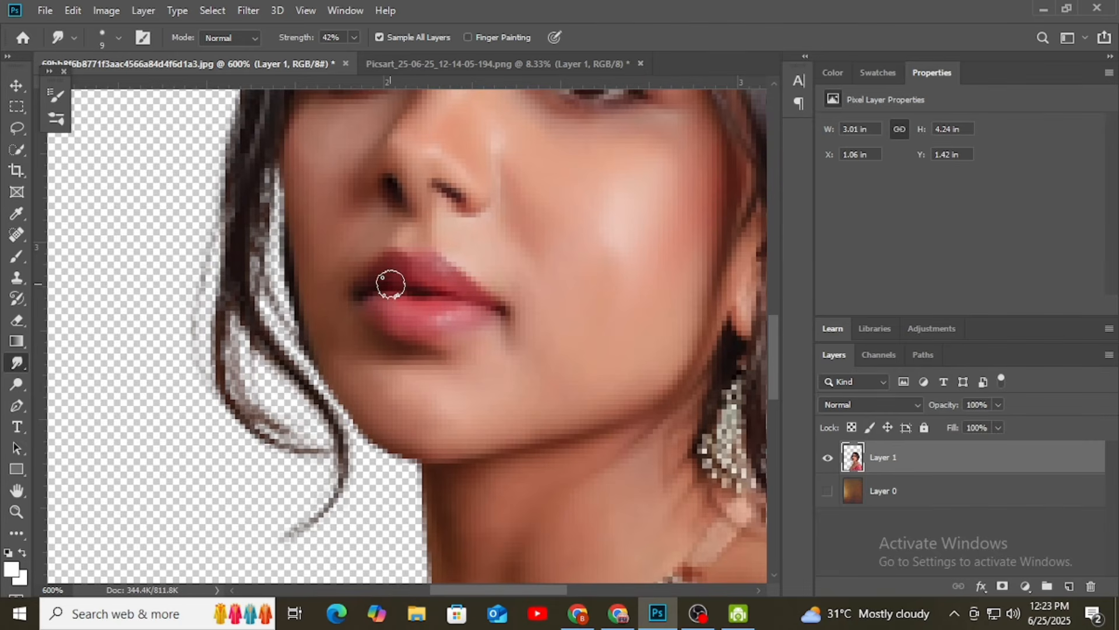
drag(442, 370, 435, 318)
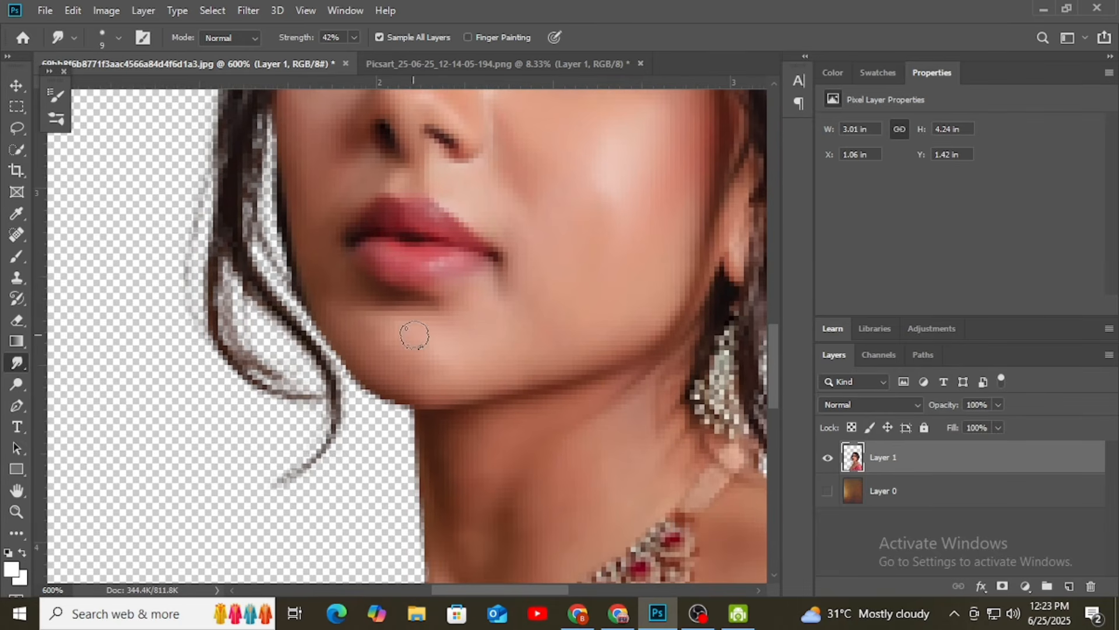
Examine the skin on the chin, neck, chest and face close up and in the whole portrait.
drag(404, 427, 361, 308)
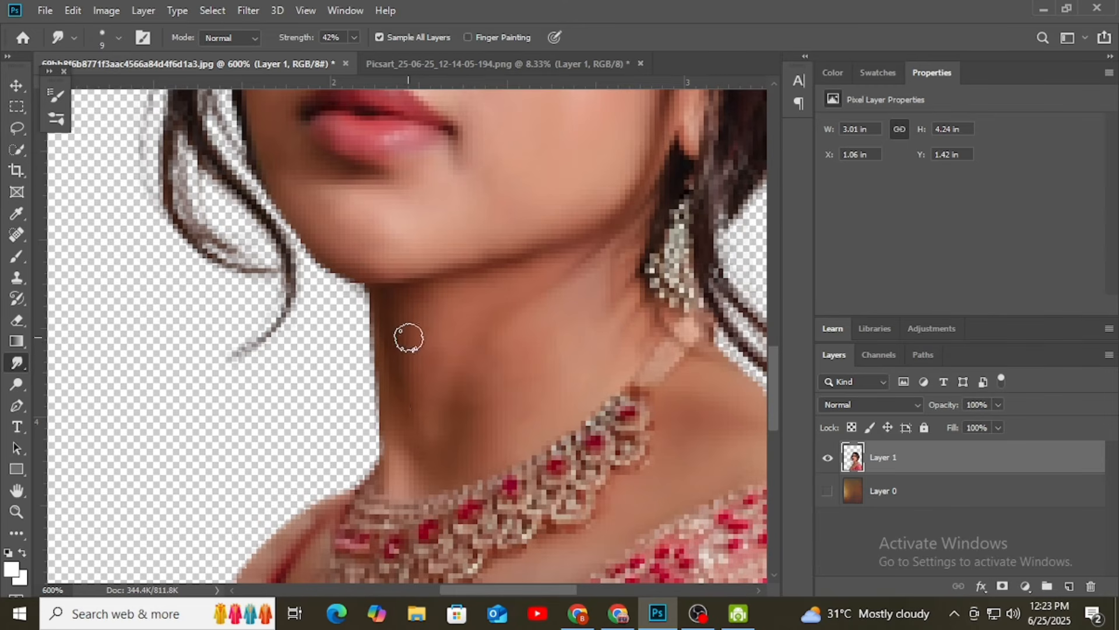
scroll(600, 379, down, 3)
scroll(649, 368, right, 3)
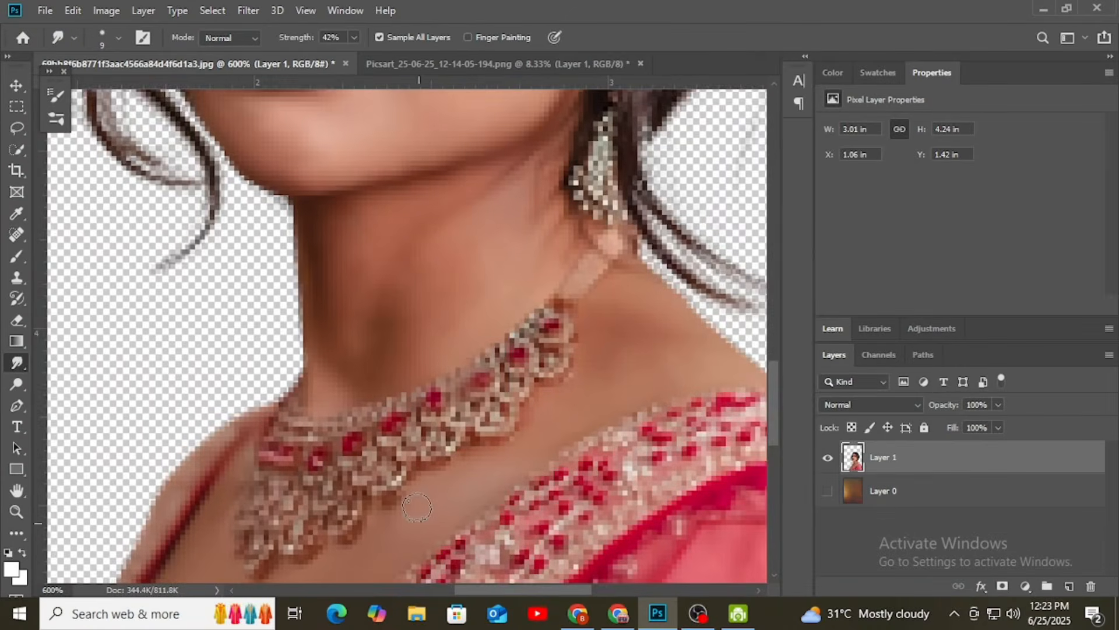
scroll(417, 508, down, 3)
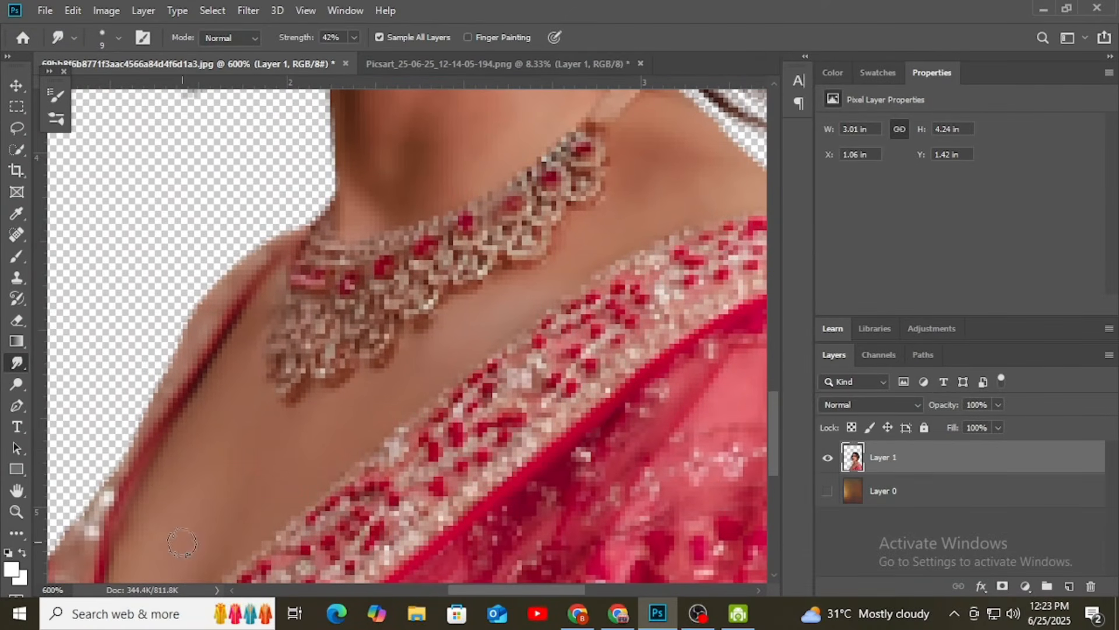
drag(368, 313, 355, 528)
mouse_move(405, 280)
mouse_down()
mouse_move(392, 422)
mouse_move(411, 487)
mouse_up()
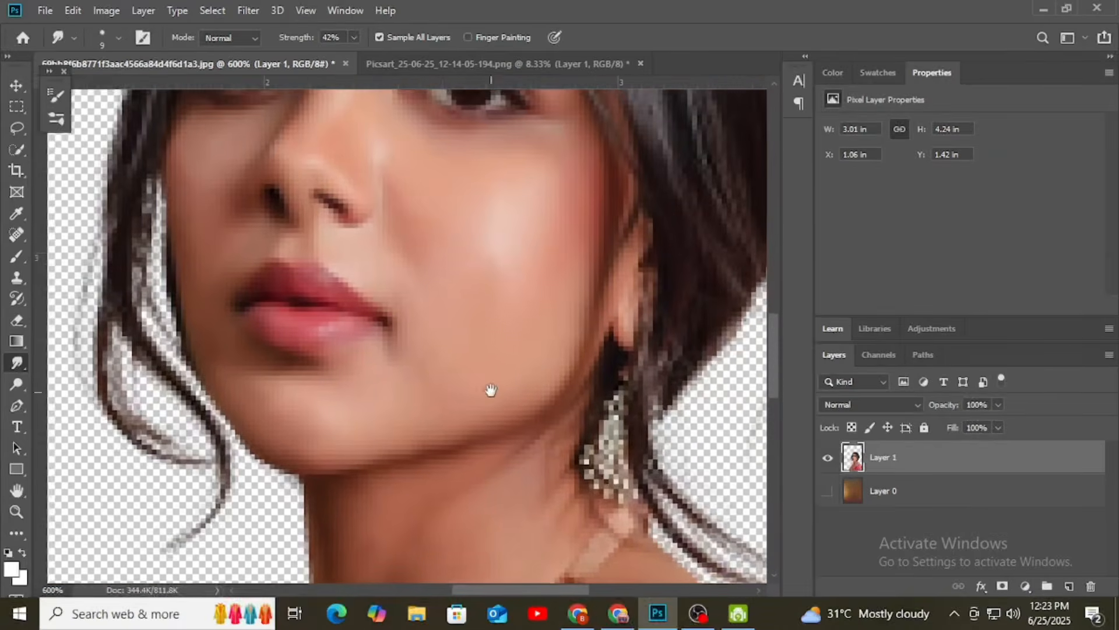
drag(464, 206, 507, 330)
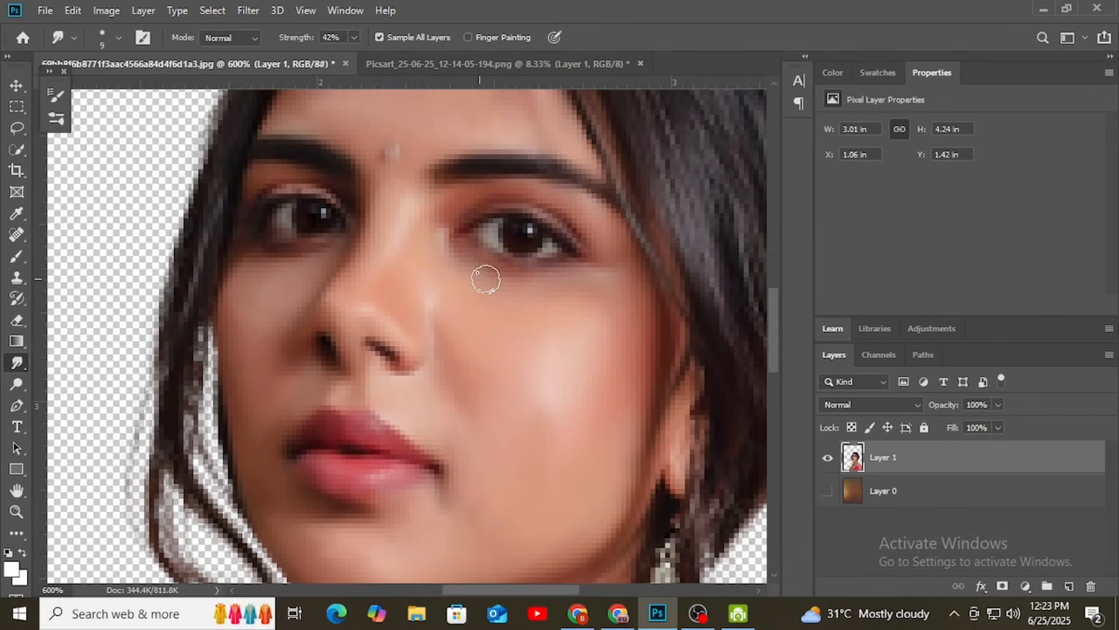
key(ctrl+minus)
key(ctrl+minus)
key(ctrl+minus)
key(ctrl+minus)
key(ctrl+minus)
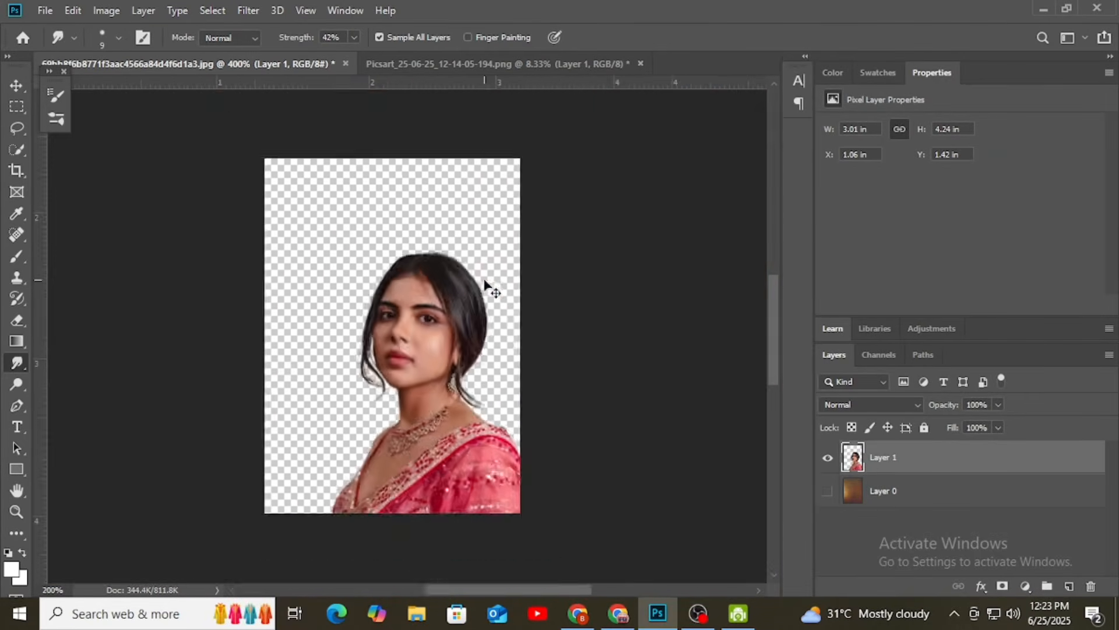
key(ctrl+plus)
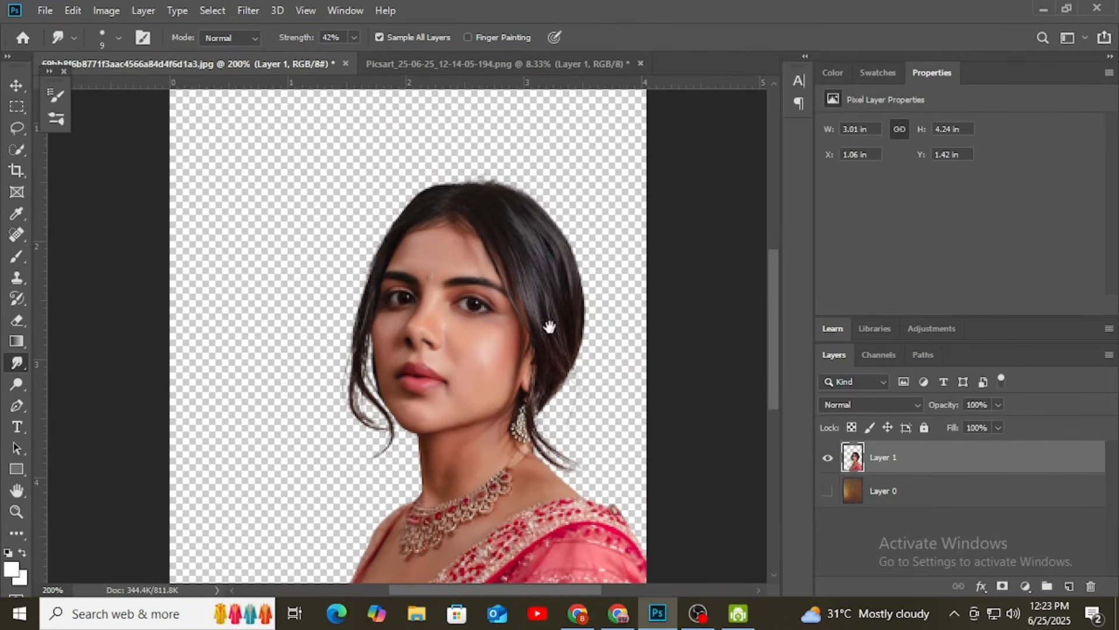
drag(592, 401, 574, 333)
drag(510, 285, 523, 316)
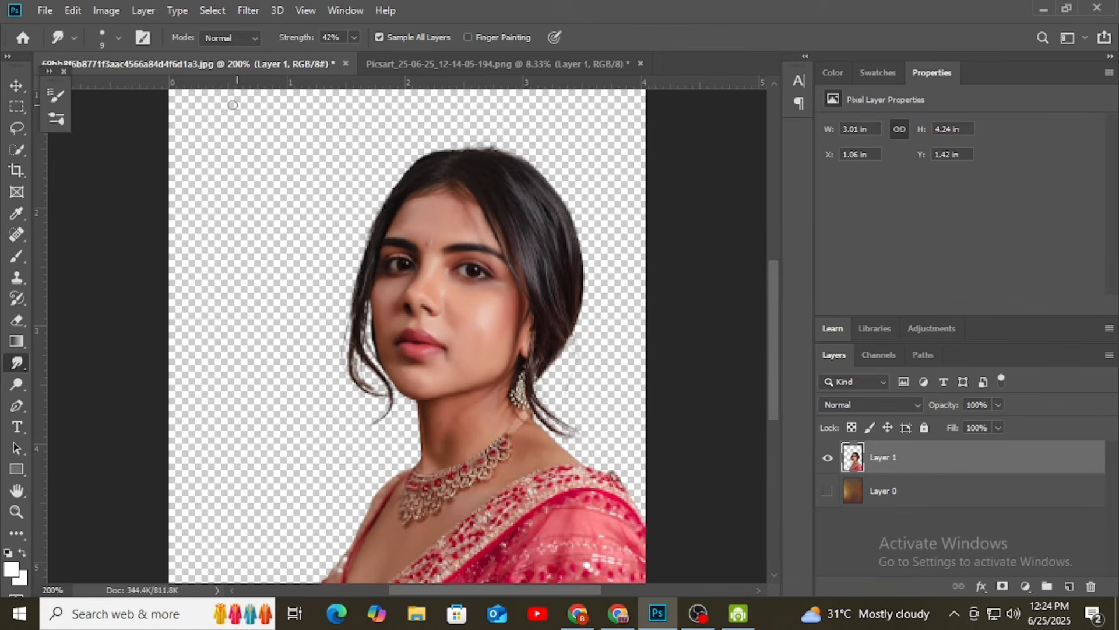
Choose Sampled Brush 1 from the Digital-Painting-All-Brush (1) set as the Smudge tool's brush.
click(145, 39)
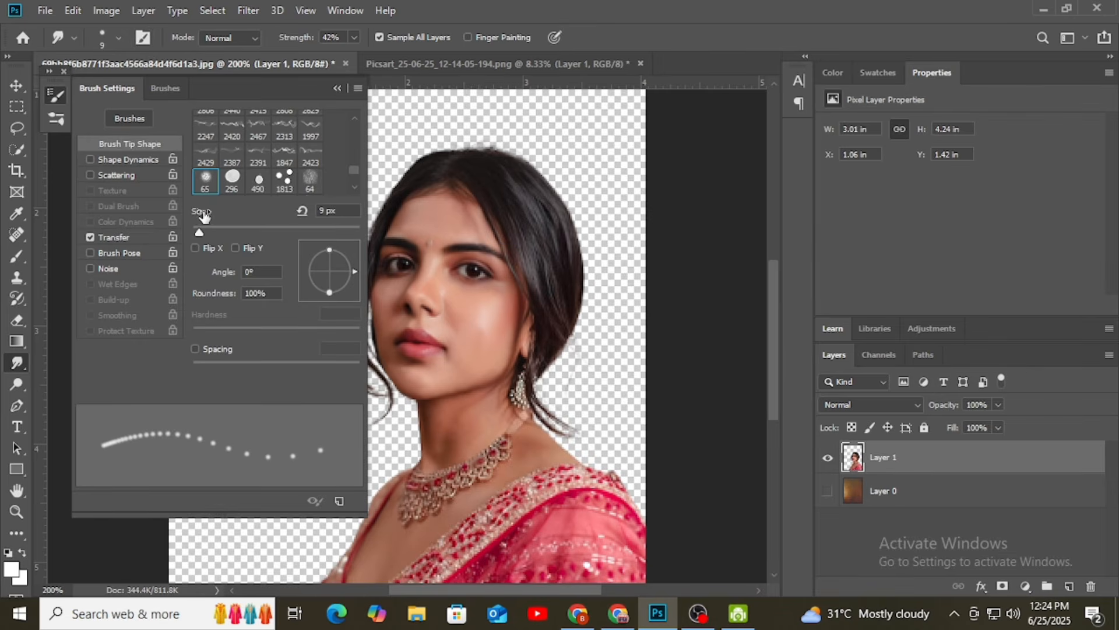
click(151, 89)
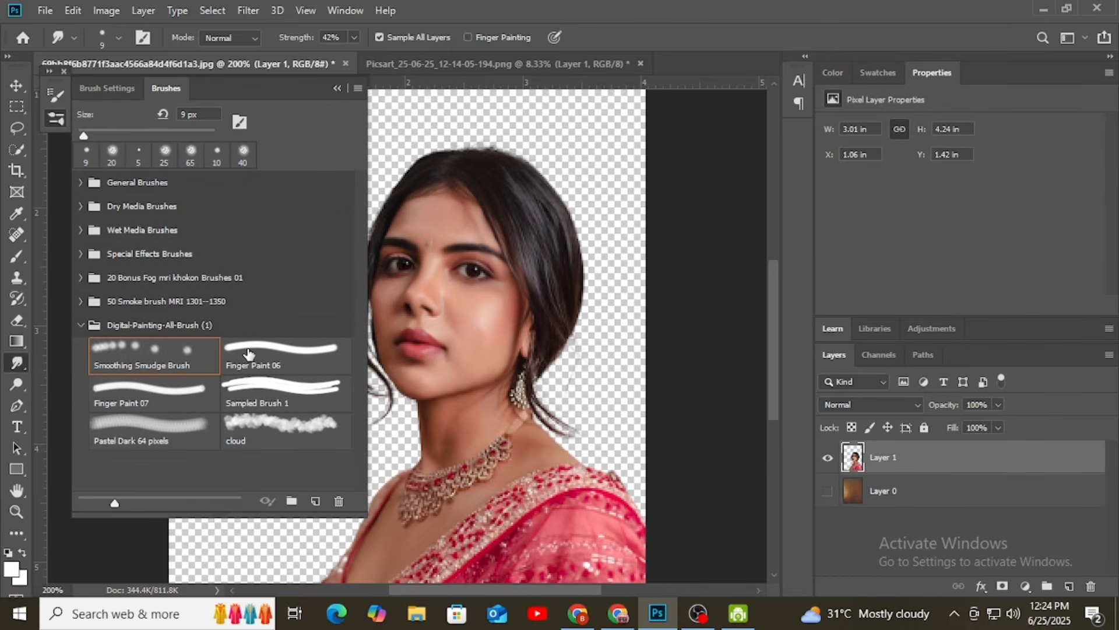
click(251, 403)
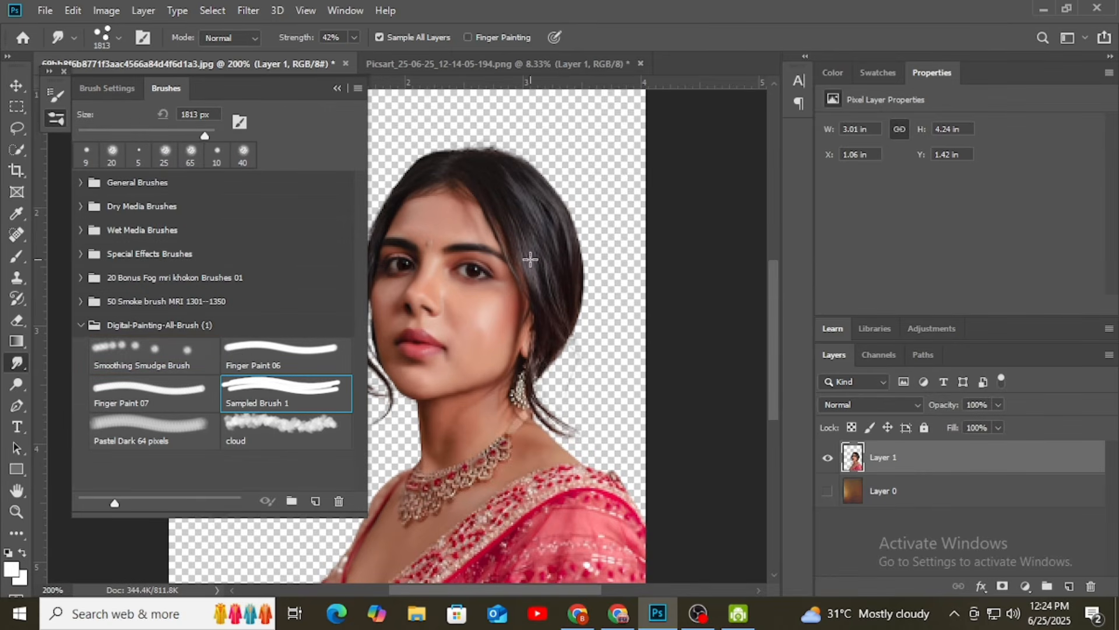
scroll(531, 266, down, 3)
scroll(531, 265, up, 5)
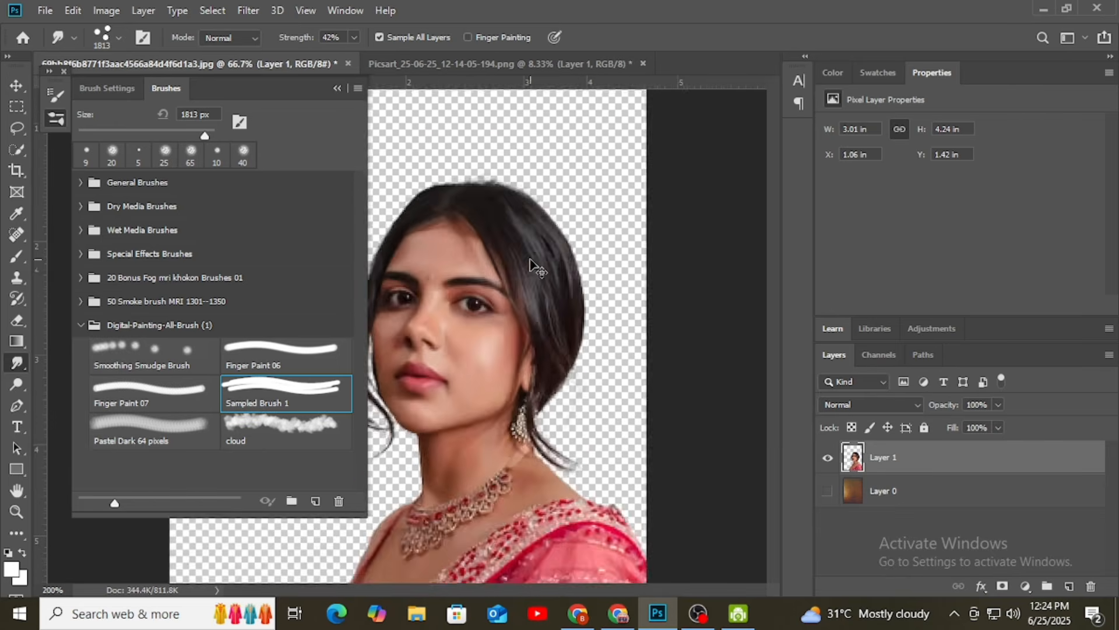
scroll(531, 265, down, 3)
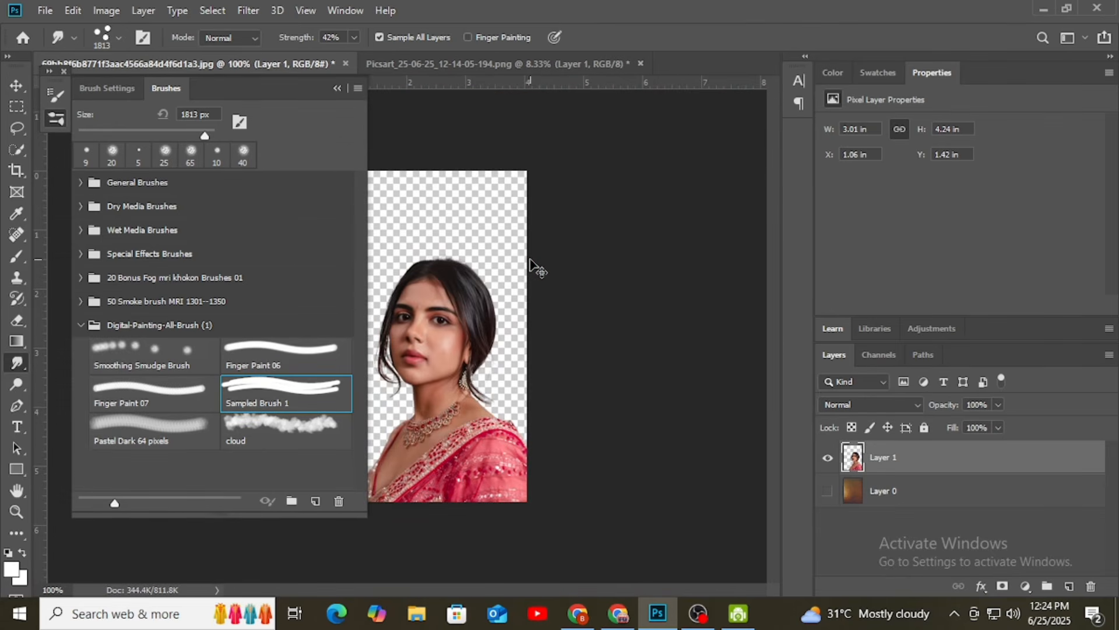
Set the Sampled Brush 1 smudge brush to 10 px and collapse the brush list for a clear view of the hair.
scroll(530, 262, up, 1)
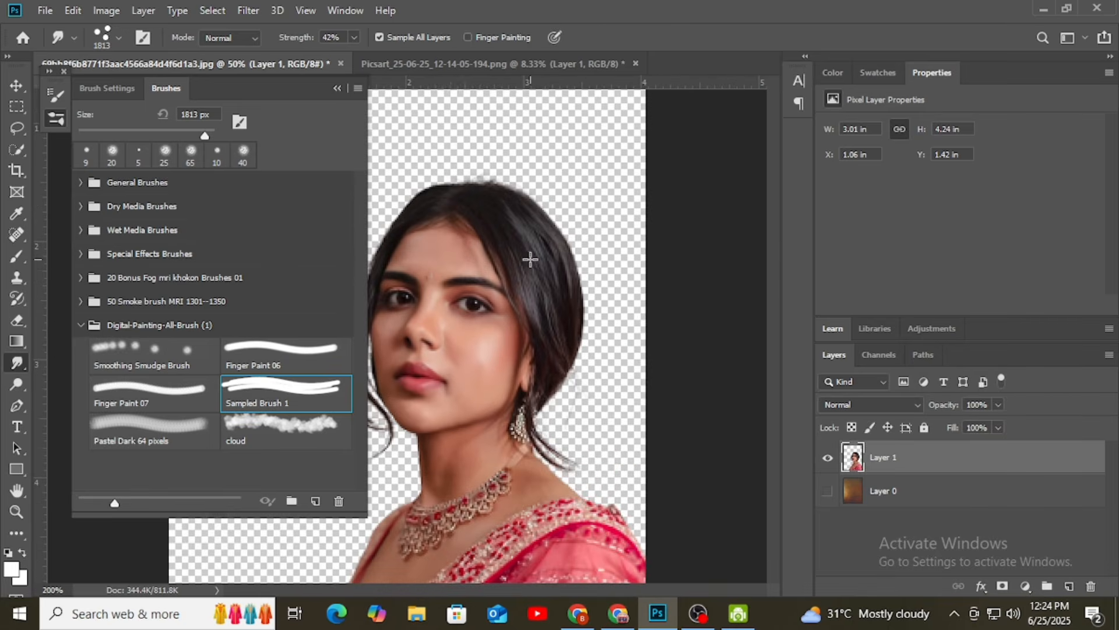
right_click(511, 262)
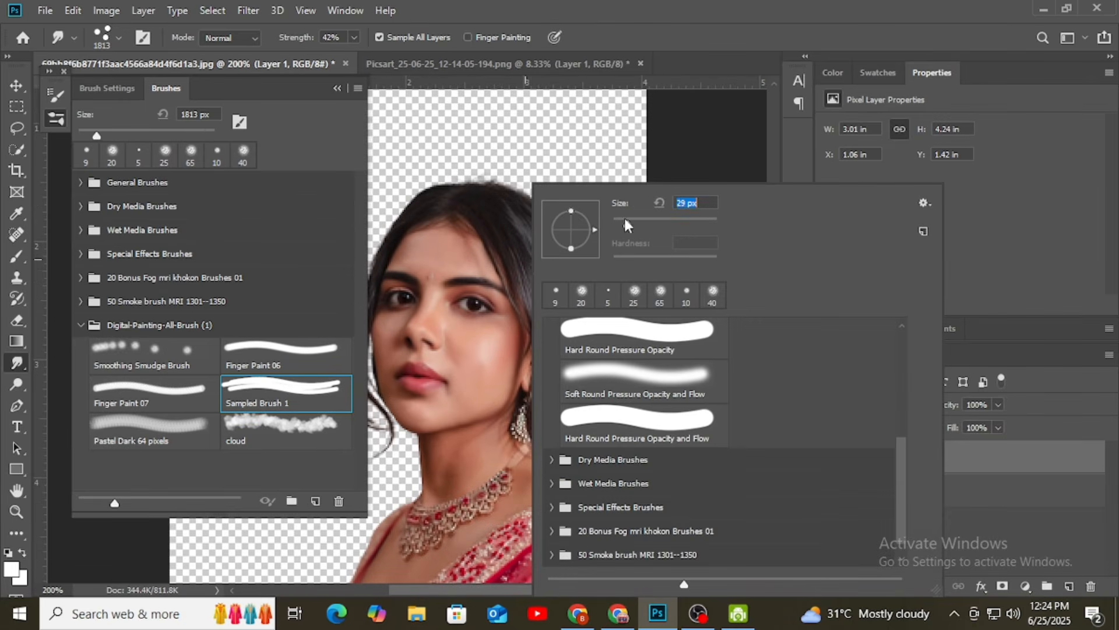
drag(625, 224, 618, 224)
key(Return)
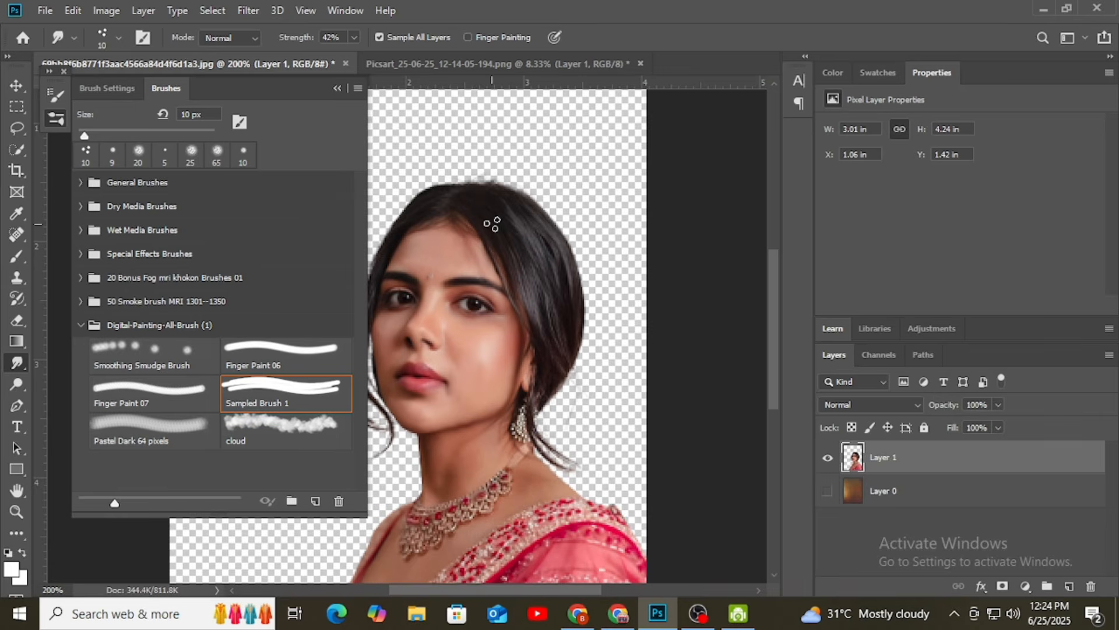
key(ctrl+plus)
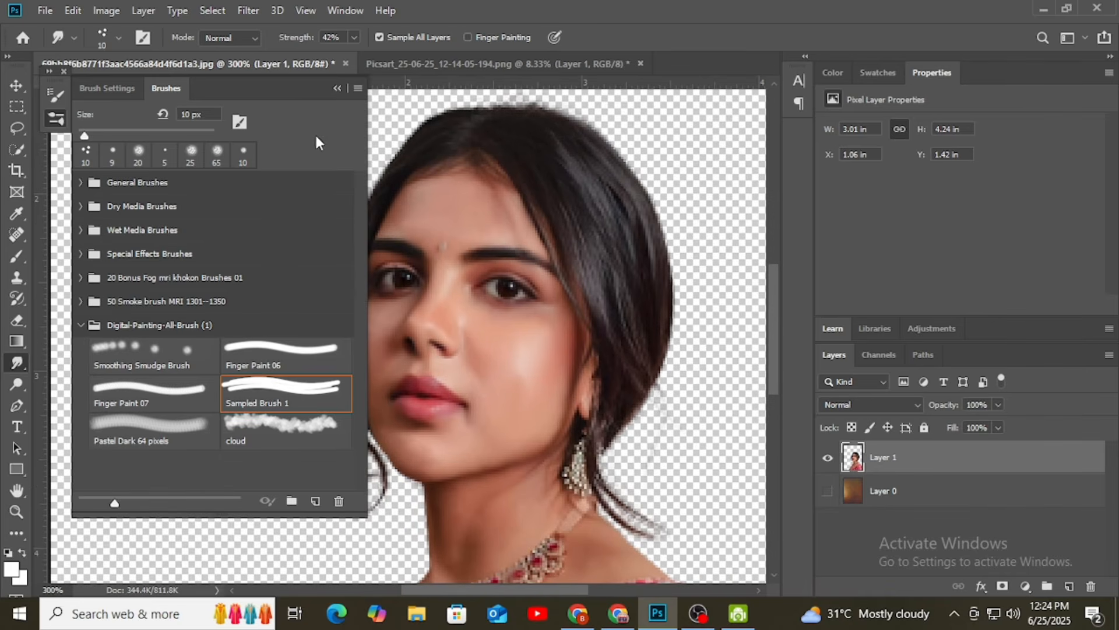
click(337, 89)
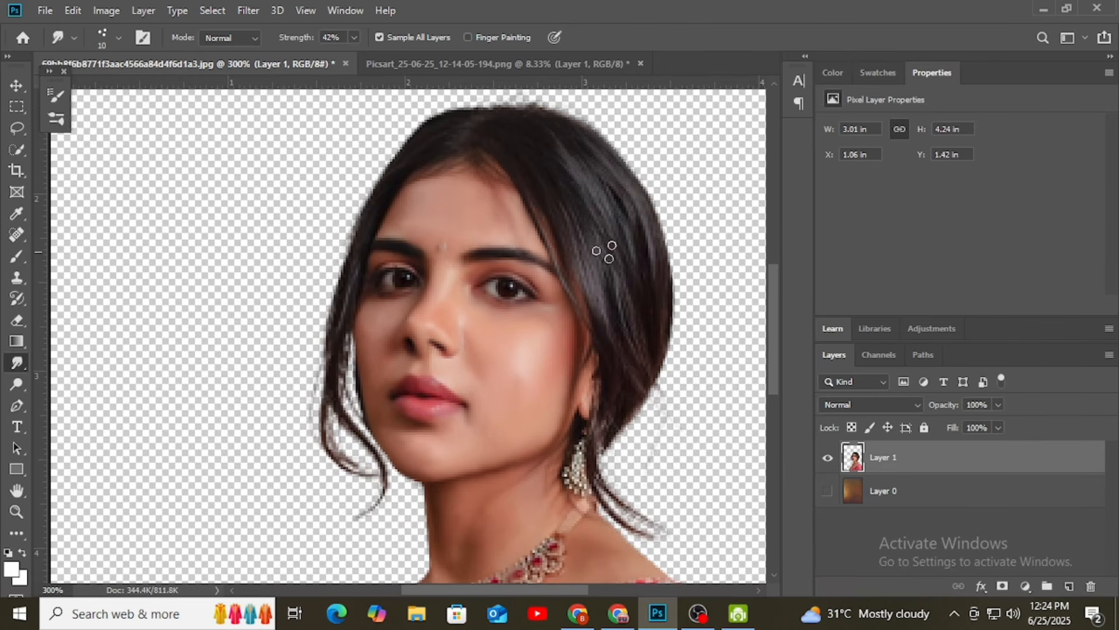
Set the Smudge strength to 45% and smudge the hair from the crown down the fuller side of the head.
drag(555, 237, 502, 229)
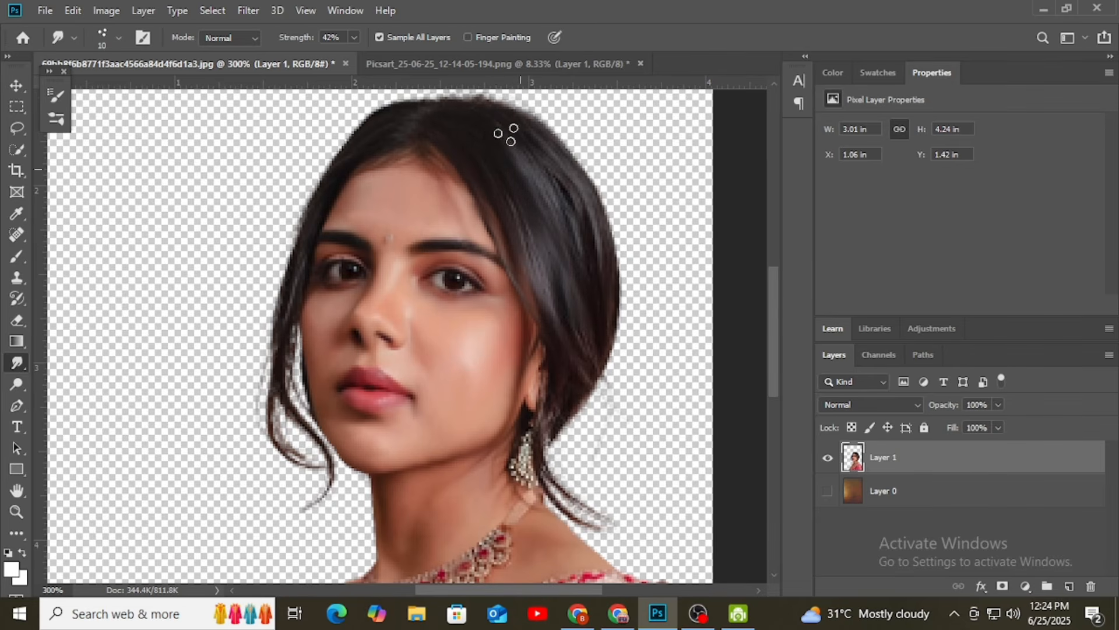
click(354, 37)
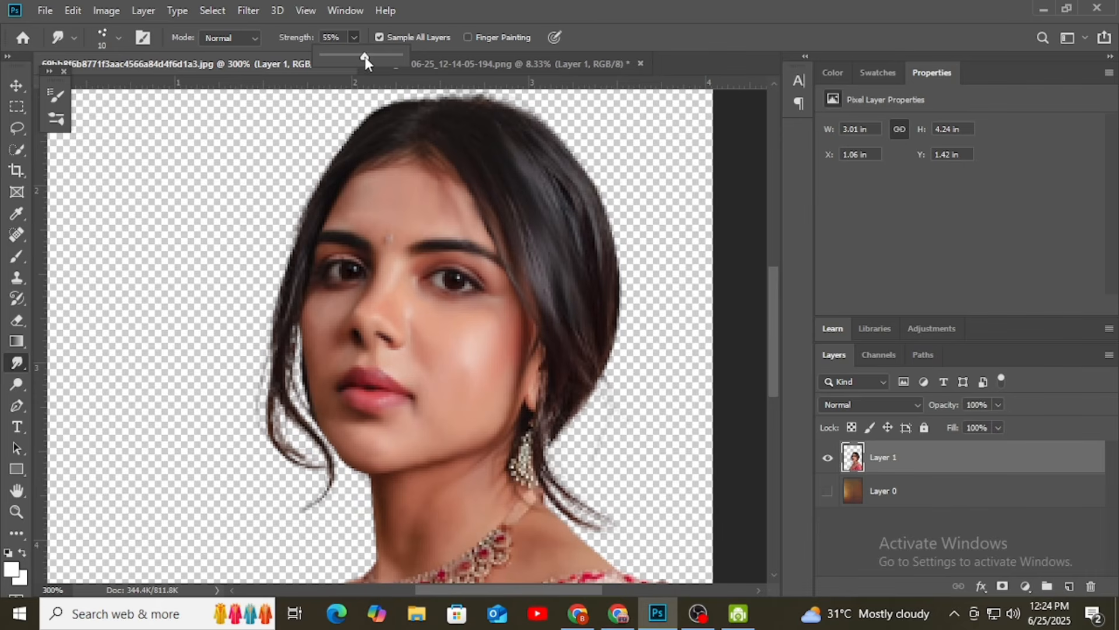
drag(361, 56, 356, 56)
click(514, 141)
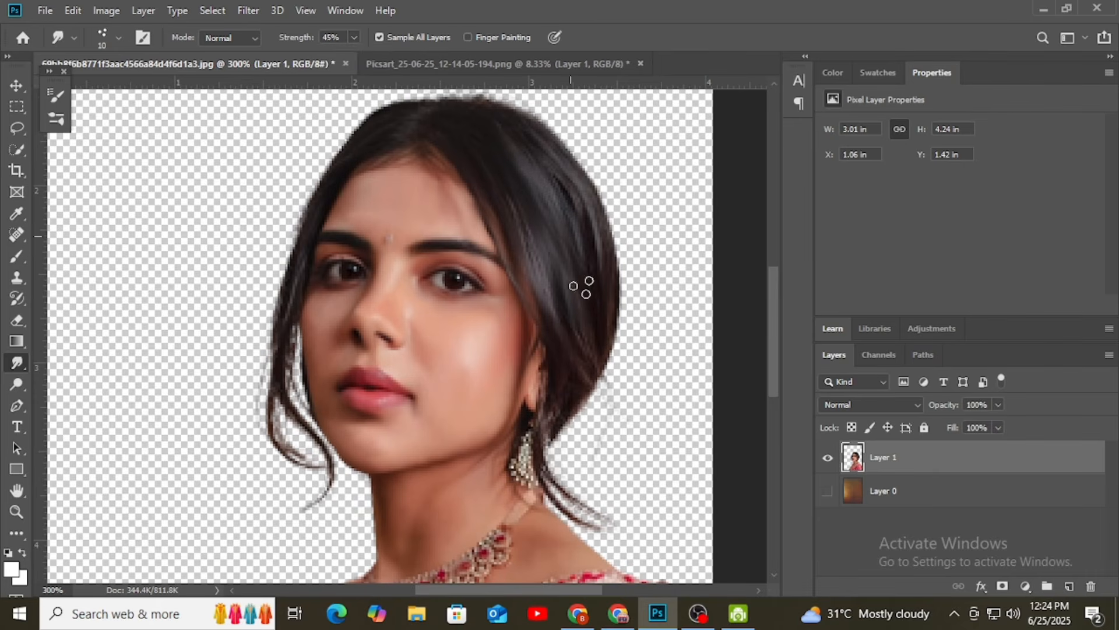
mouse_move(543, 166)
mouse_down()
mouse_move(593, 262)
mouse_move(599, 309)
mouse_up()
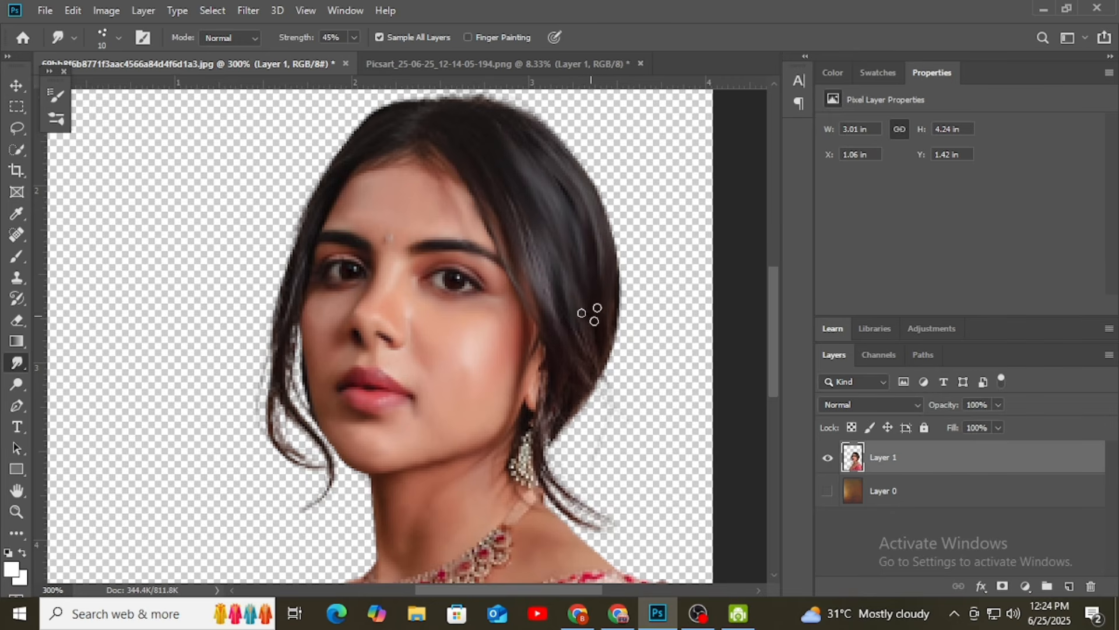
Smudge the lower hair behind the earring and the loose strands falling onto the shoulder along their direction.
scroll(591, 309, down, 3)
mouse_move(538, 333)
mouse_down()
mouse_move(547, 404)
mouse_move(544, 372)
mouse_move(606, 428)
mouse_up()
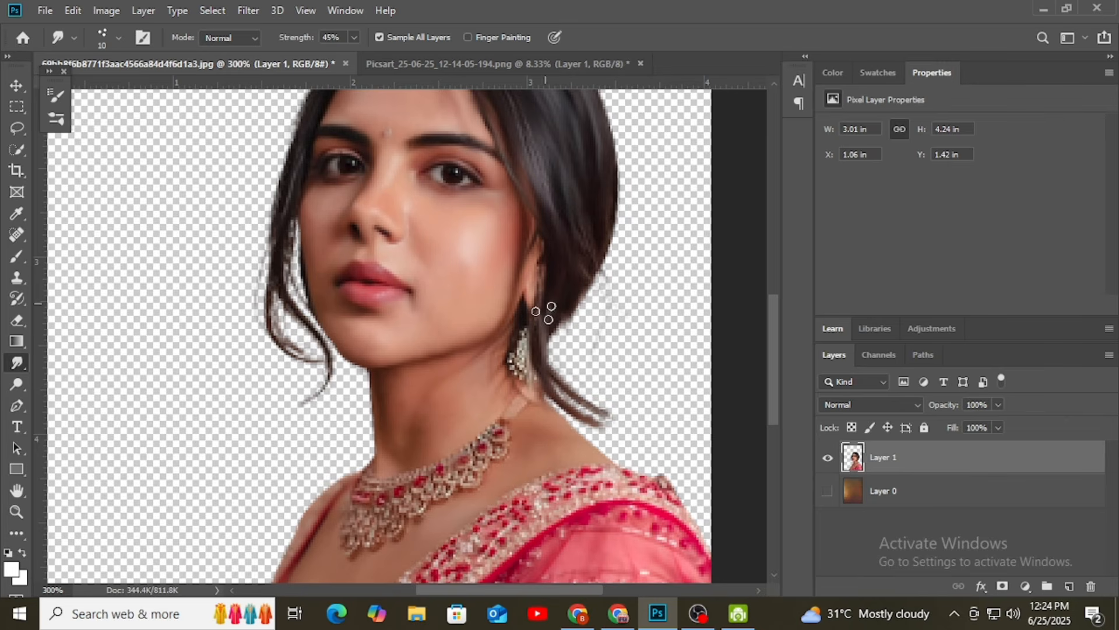
mouse_move(545, 313)
mouse_down()
mouse_move(567, 407)
mouse_move(595, 420)
mouse_up()
drag(574, 294, 639, 385)
Smudge the hair from the parting down the thinner side of the face, using a 7 px brush for the loose curl.
mouse_move(595, 136)
mouse_down()
mouse_move(663, 214)
mouse_move(647, 190)
mouse_up()
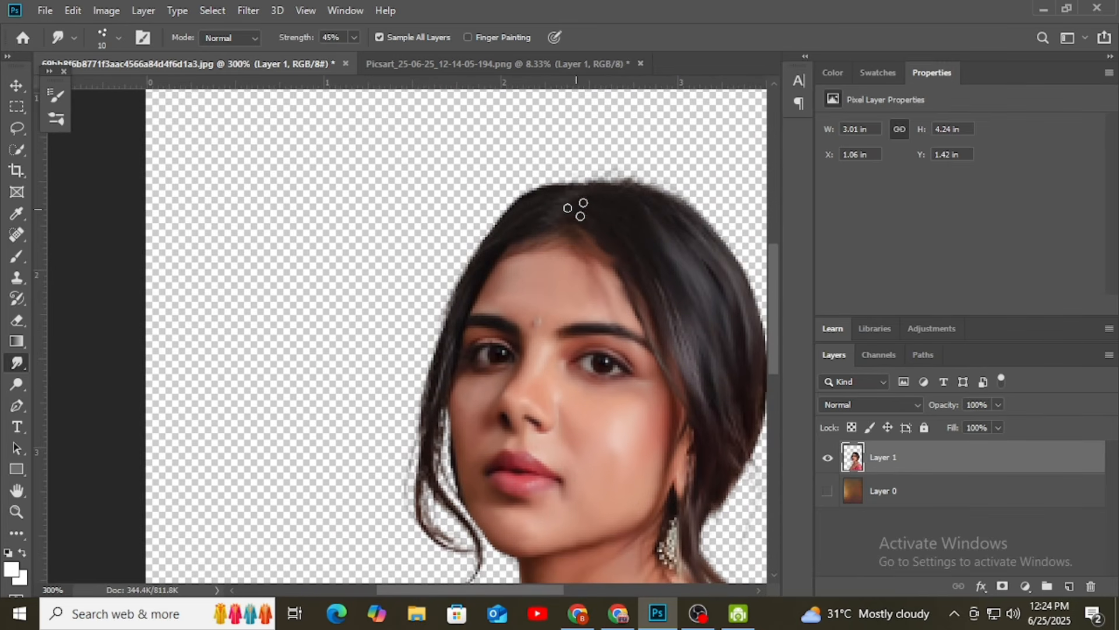
mouse_move(524, 207)
mouse_down()
mouse_move(467, 295)
mouse_move(530, 205)
mouse_move(473, 331)
mouse_up()
scroll(536, 205, down, 1)
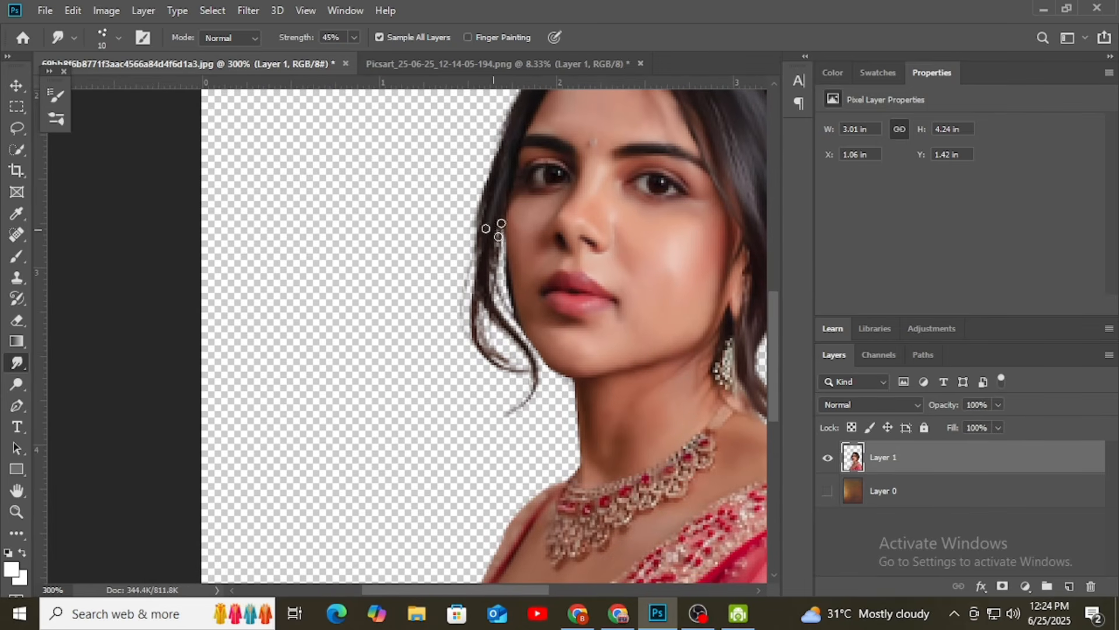
scroll(516, 214, down, 4)
key(bracketleft)
key(bracketleft)
key(bracketleft)
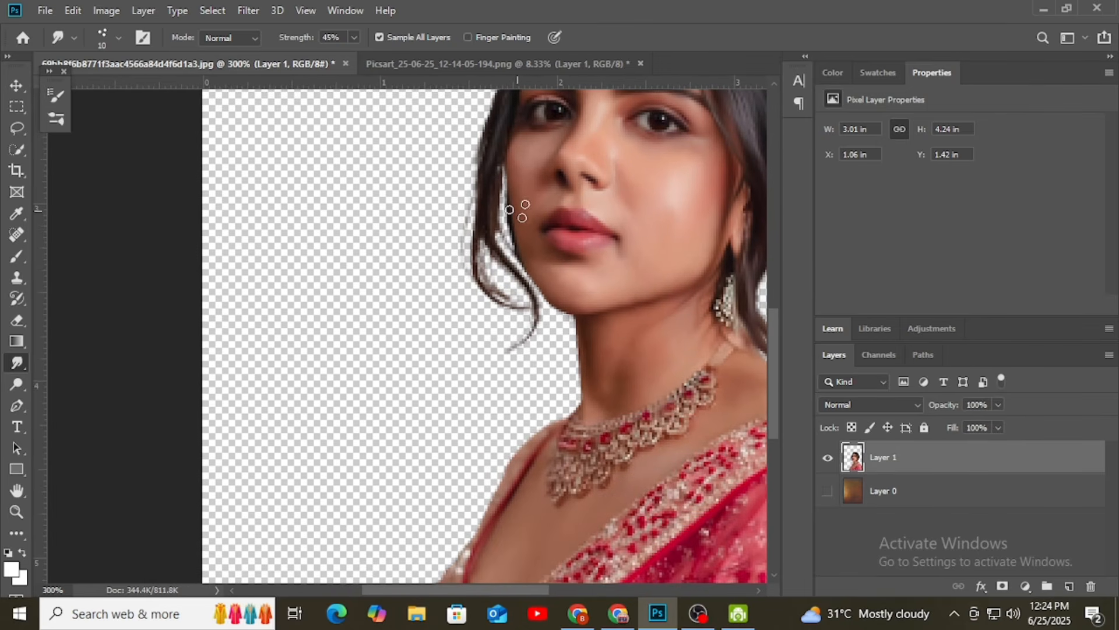
mouse_move(480, 265)
mouse_down()
mouse_move(488, 294)
mouse_move(507, 304)
mouse_up()
mouse_move(501, 249)
mouse_down()
mouse_move(529, 319)
mouse_move(521, 346)
mouse_move(495, 359)
mouse_up()
drag(583, 239, 469, 454)
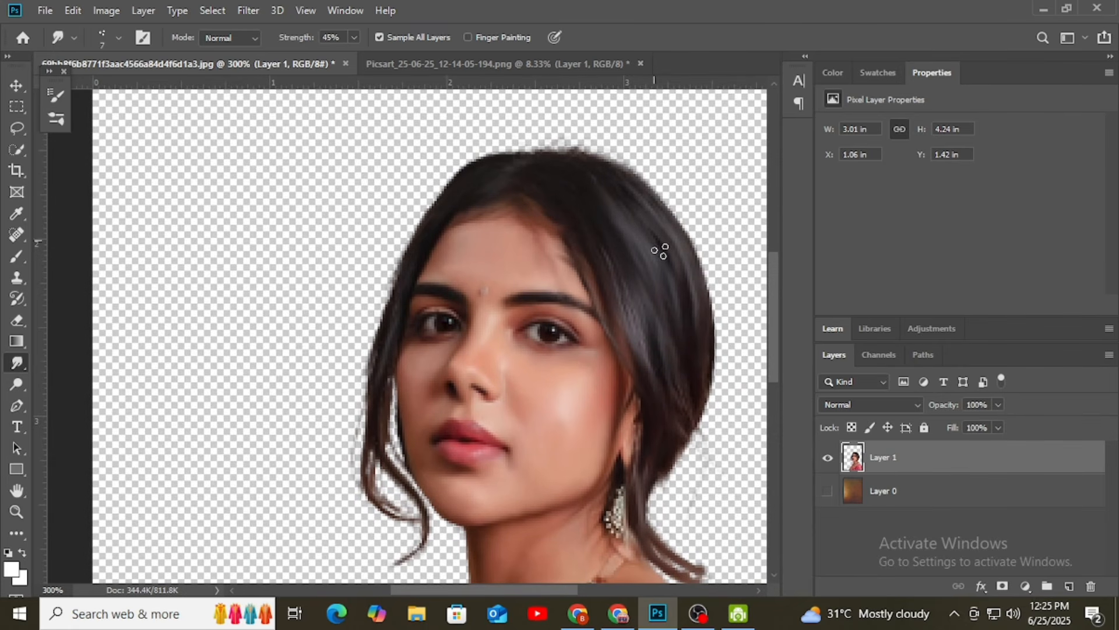
Refine the hair at the back of the head and the strand tips on the shoulder with the 7 px smudge brush.
mouse_move(682, 320)
mouse_down()
mouse_move(654, 247)
mouse_move(640, 256)
mouse_up()
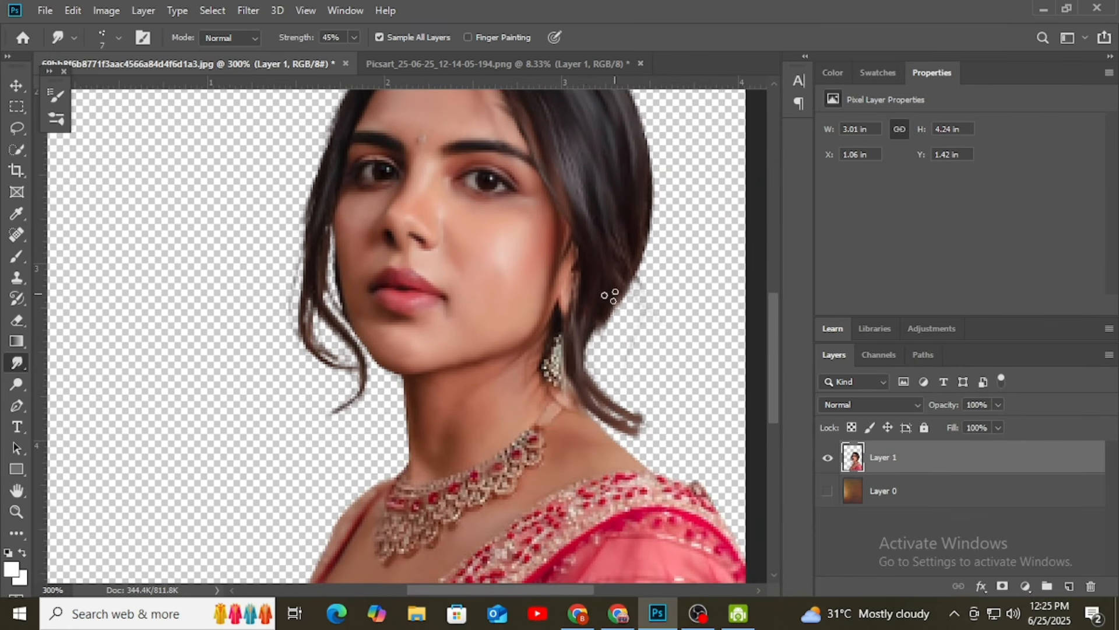
mouse_move(593, 312)
mouse_down()
mouse_move(584, 383)
mouse_move(595, 410)
mouse_move(625, 426)
mouse_up()
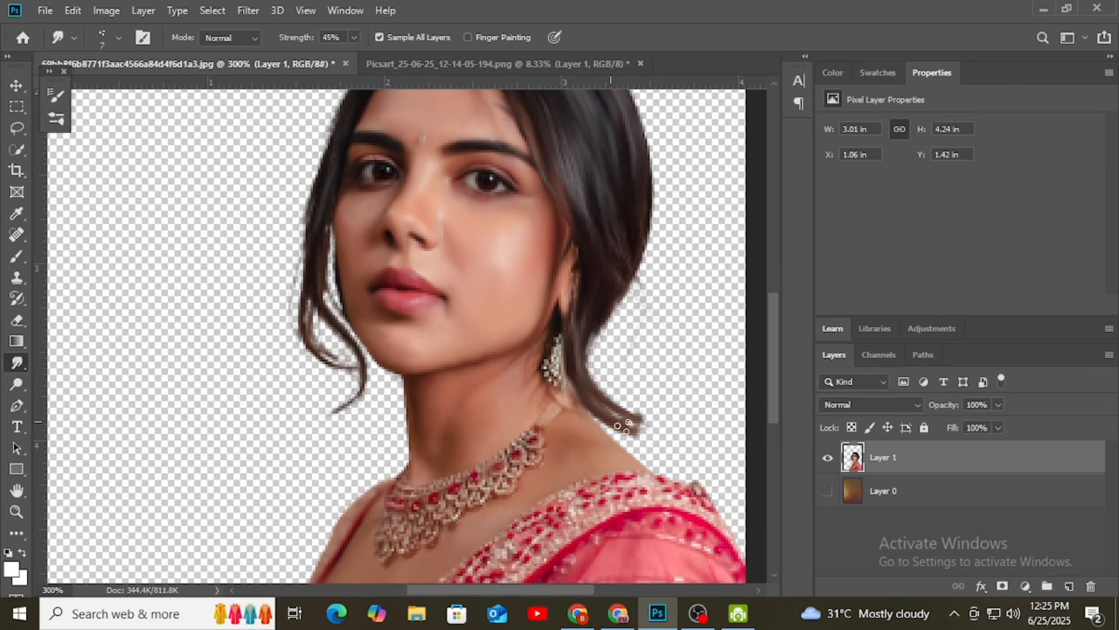
mouse_move(571, 121)
mouse_down()
mouse_move(650, 367)
mouse_move(645, 317)
mouse_up()
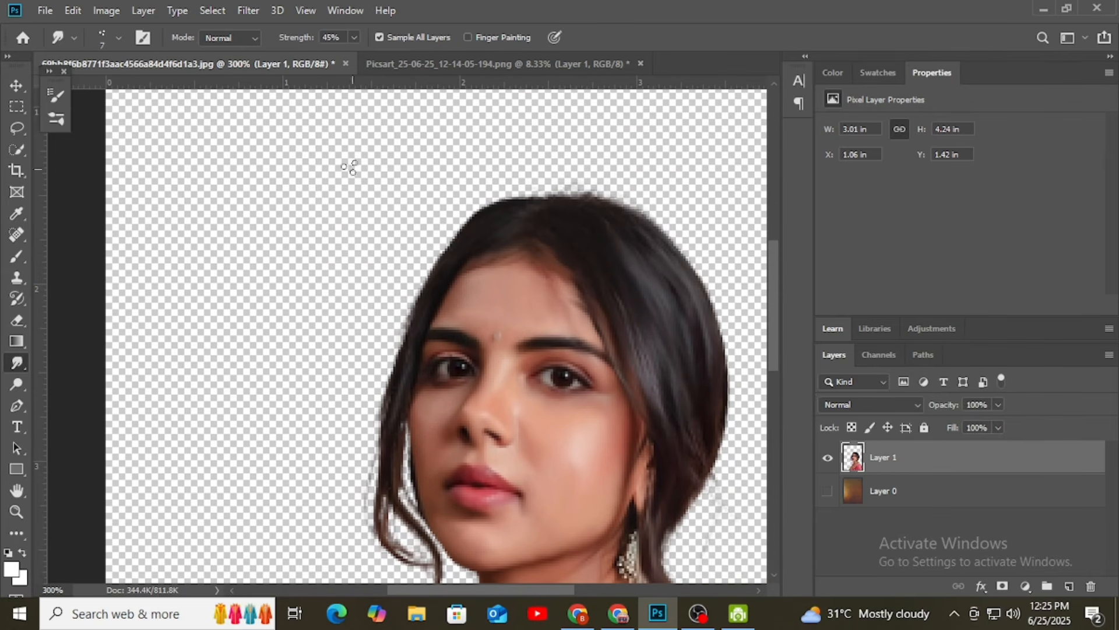
Switch to the Move tool and make the Layer 0 background visible behind the portrait.
click(15, 86)
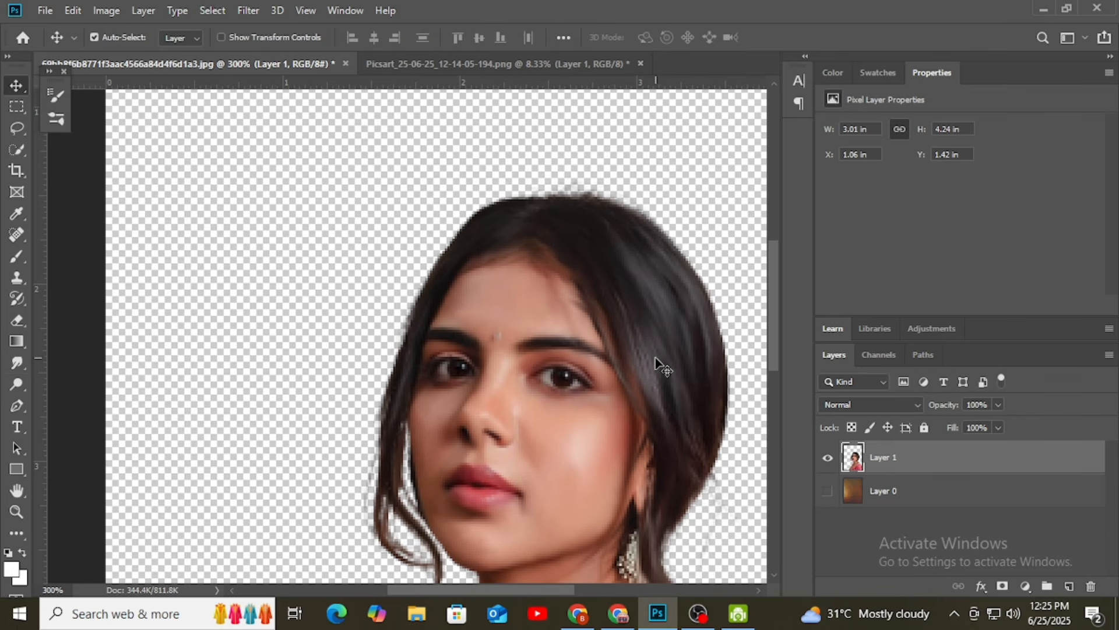
key(ctrl+minus)
key(ctrl+minus)
key(ctrl+minus)
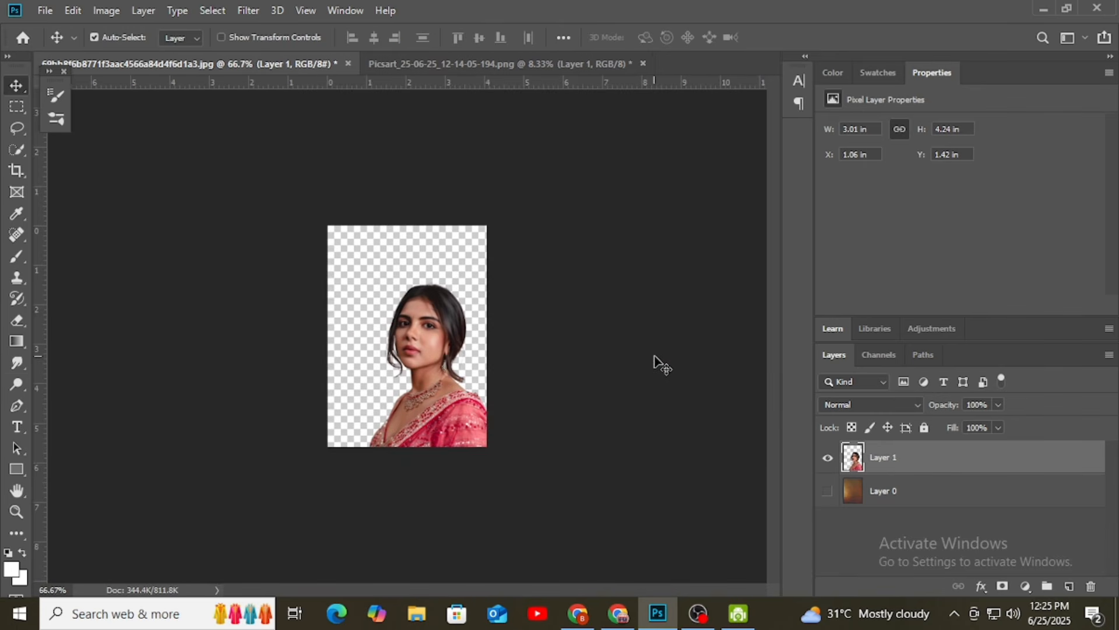
click(828, 491)
Examine the painted hair, face, neck and clothing against the background, both close up and in the whole image.
key(ctrl+plus)
key(ctrl+plus)
key(ctrl+plus)
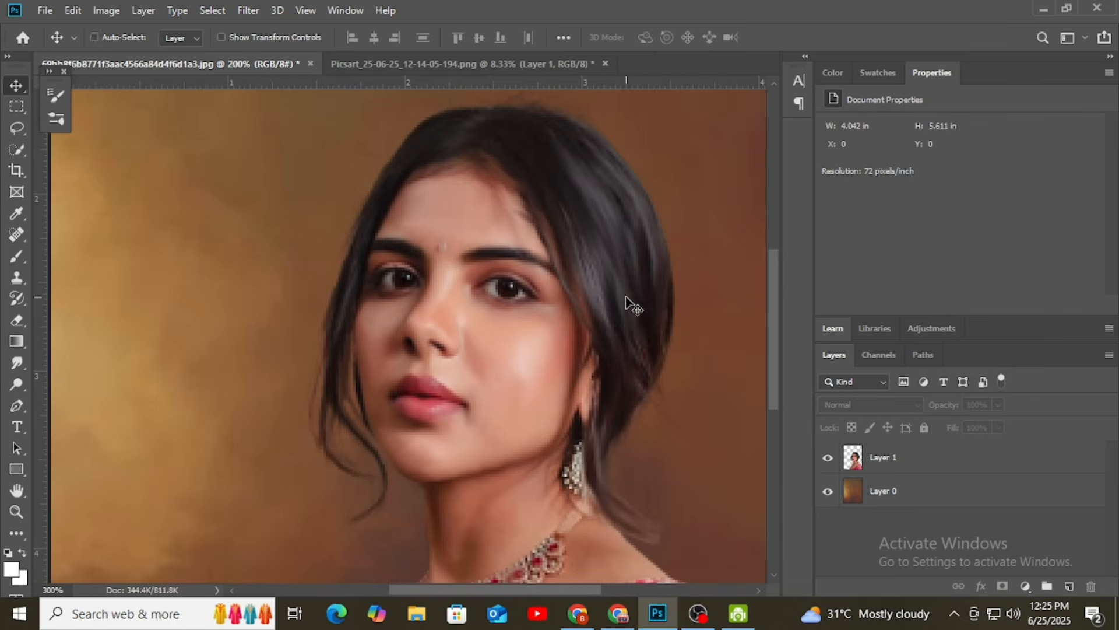
scroll(606, 309, down, 5)
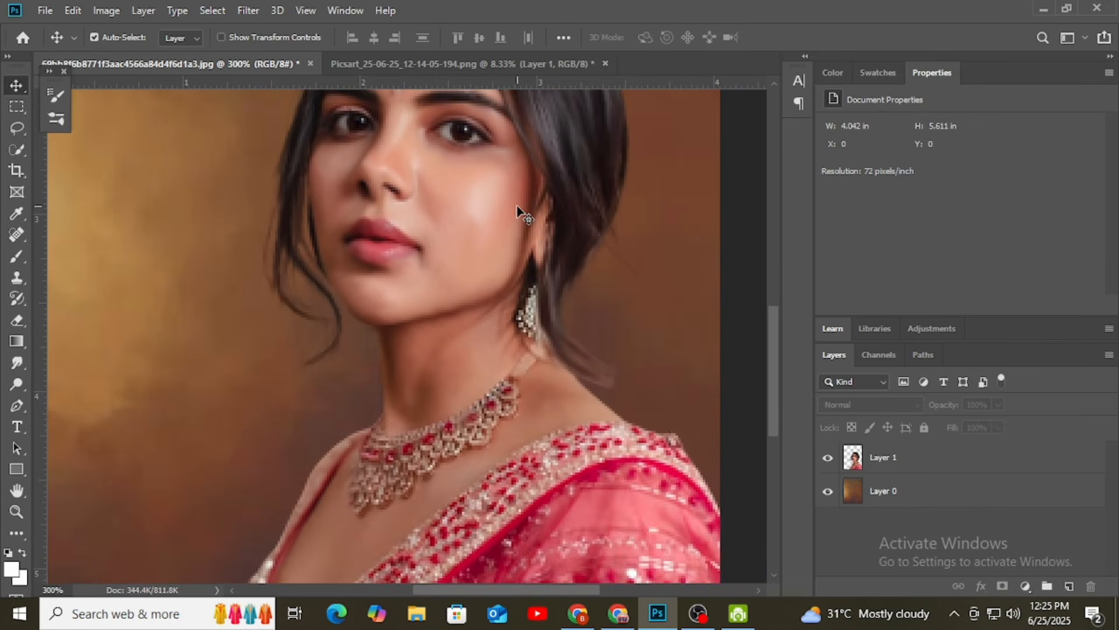
scroll(519, 216, up, 3)
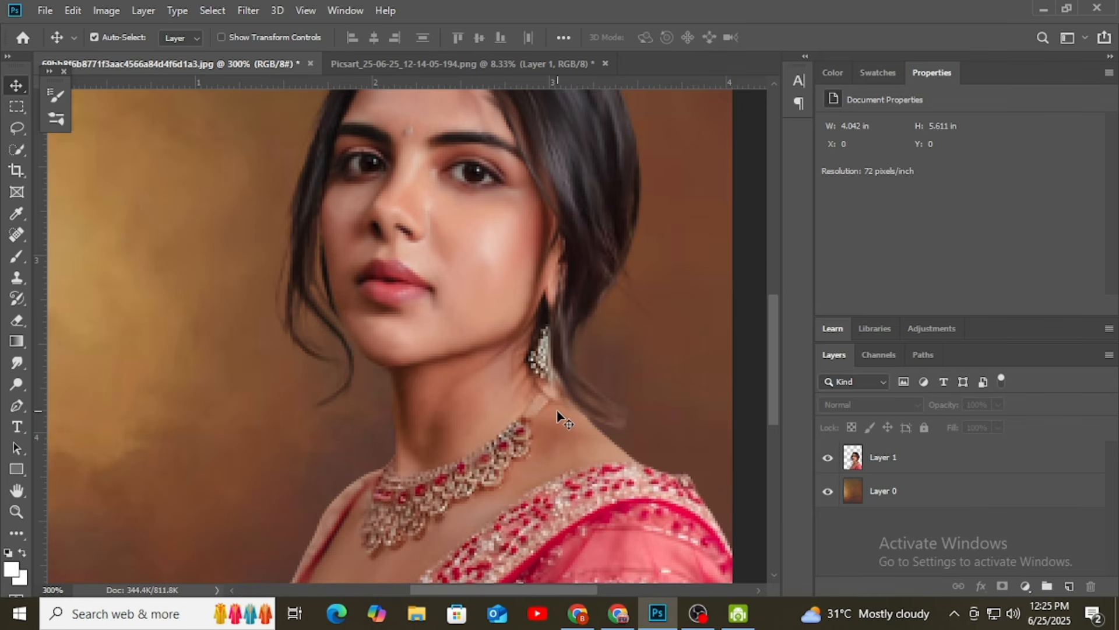
key(ctrl+minus)
key(ctrl+minus)
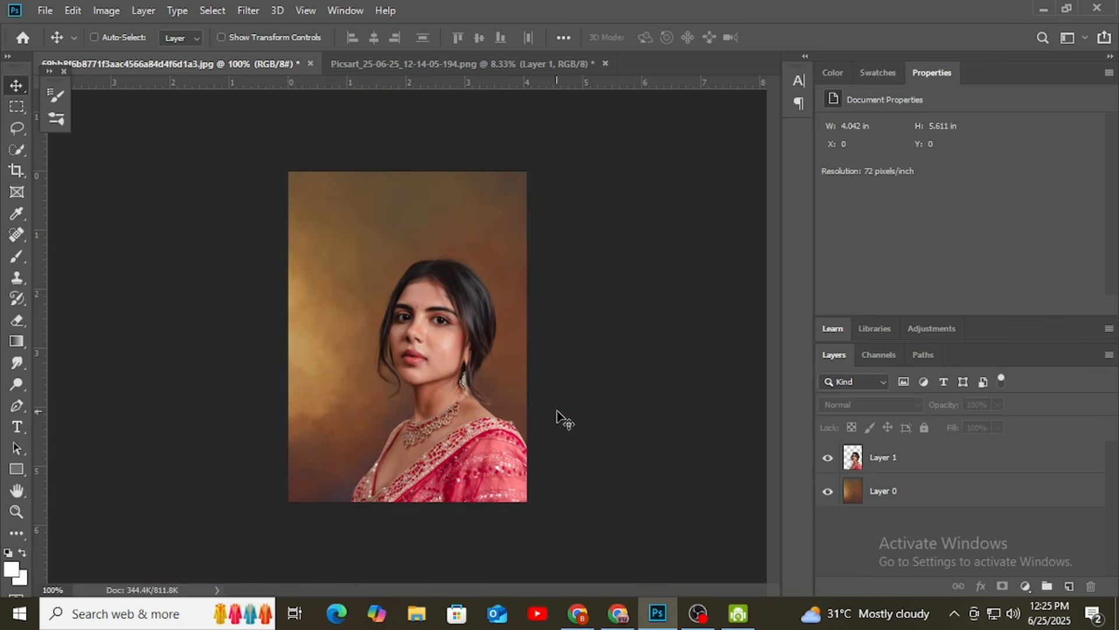
key(ctrl+plus)
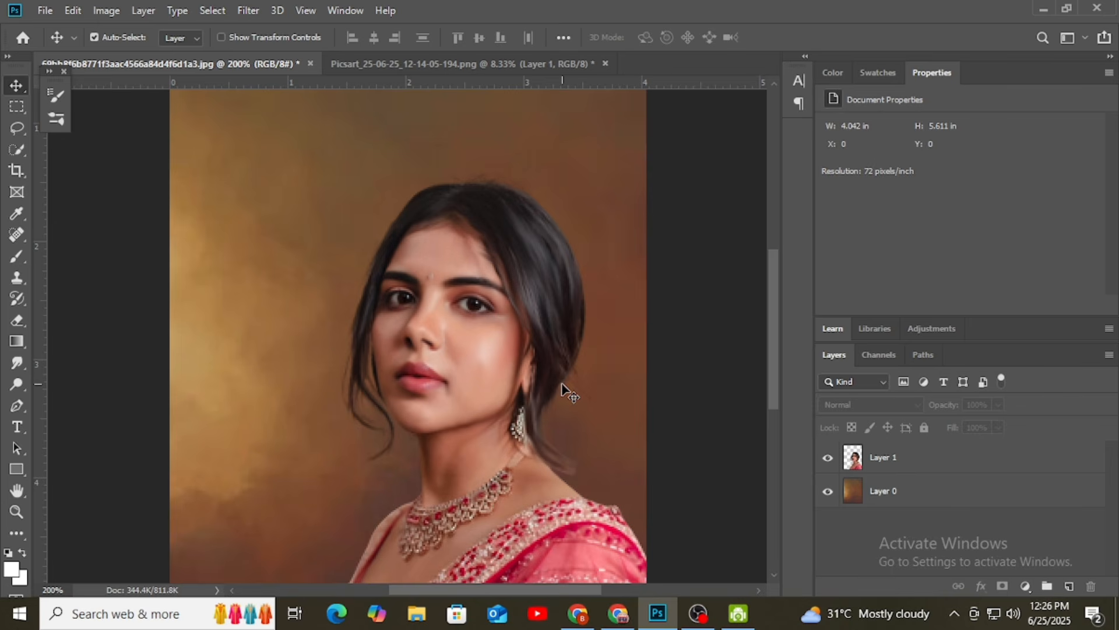
Minimize the Photoshop and DroidCam Client windows to show the desktop.
click(1043, 8)
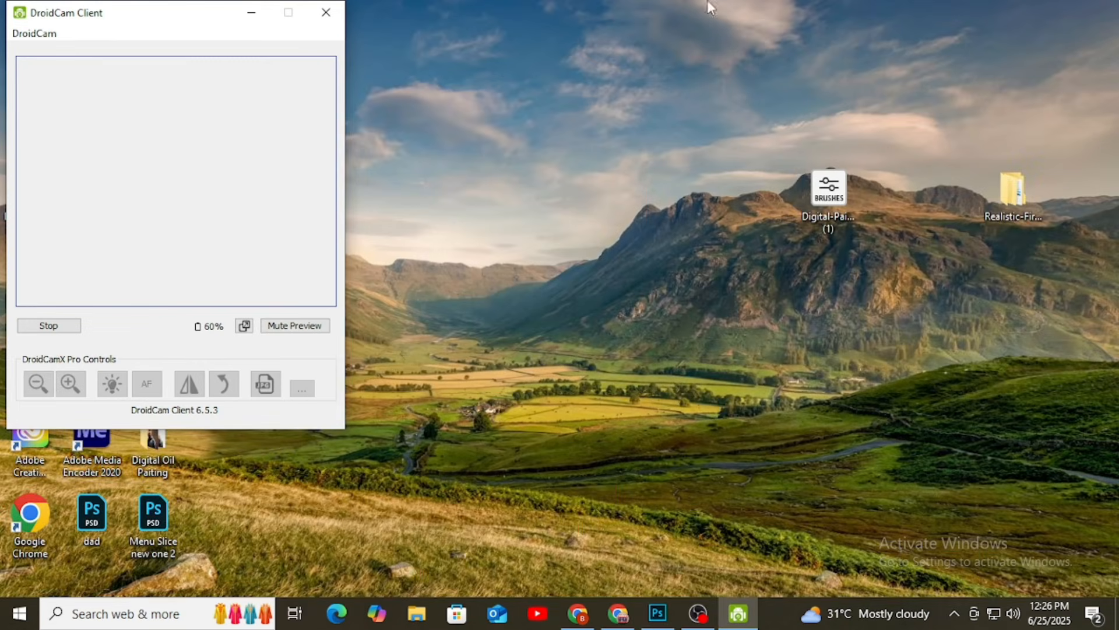
click(251, 13)
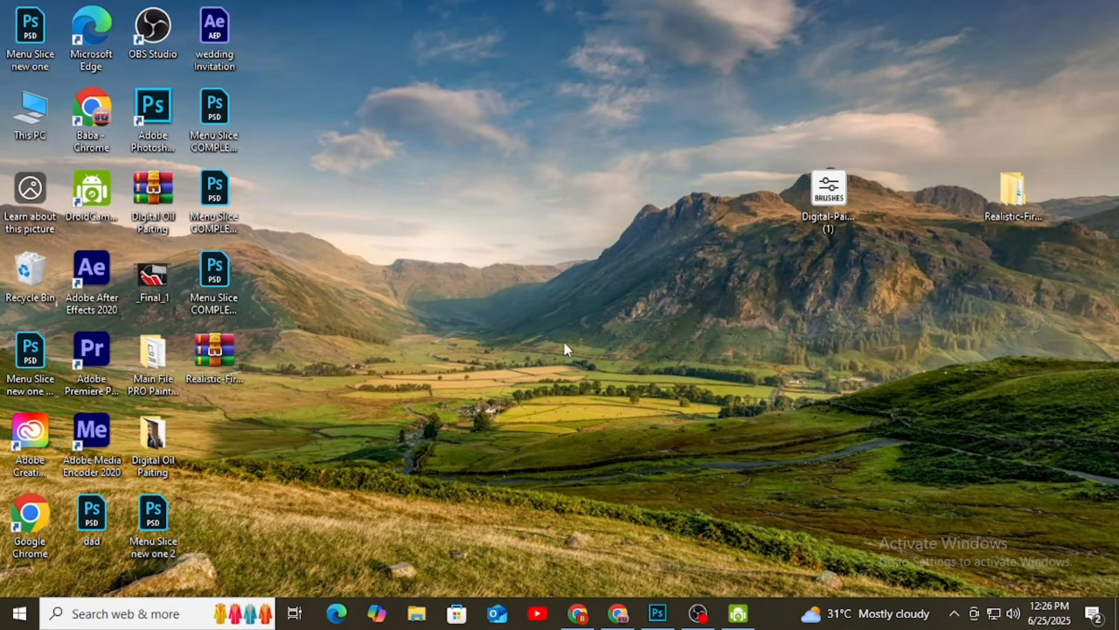